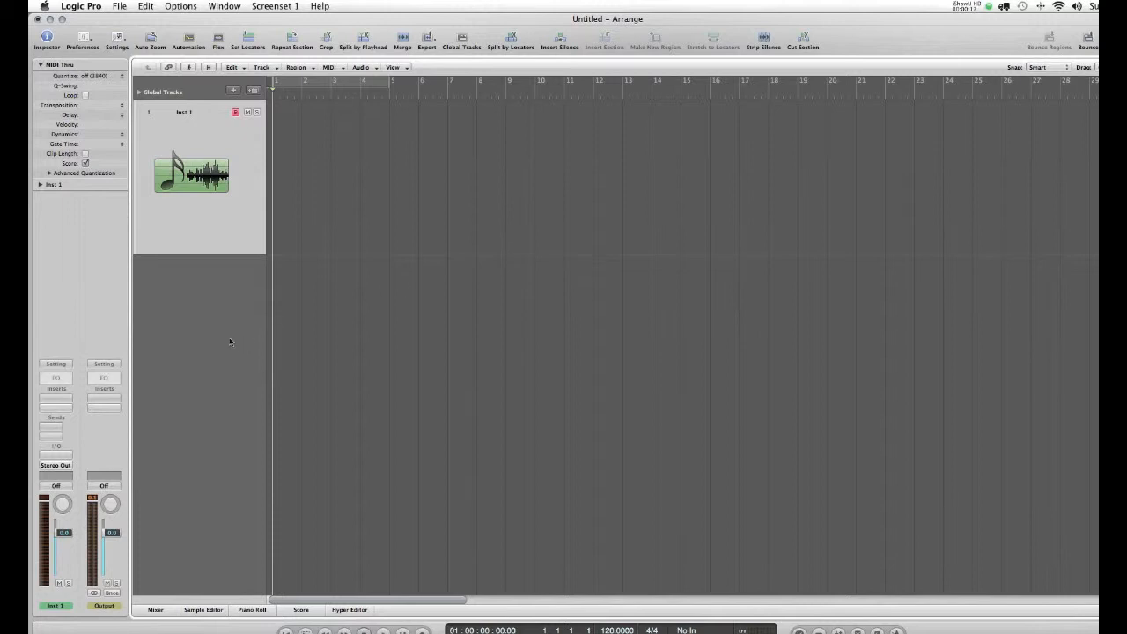
# Load Ultrabeat (Drum Synth) in its Multi Output version as the instrument on the Inst 1 track.
pyautogui.click(229, 339)
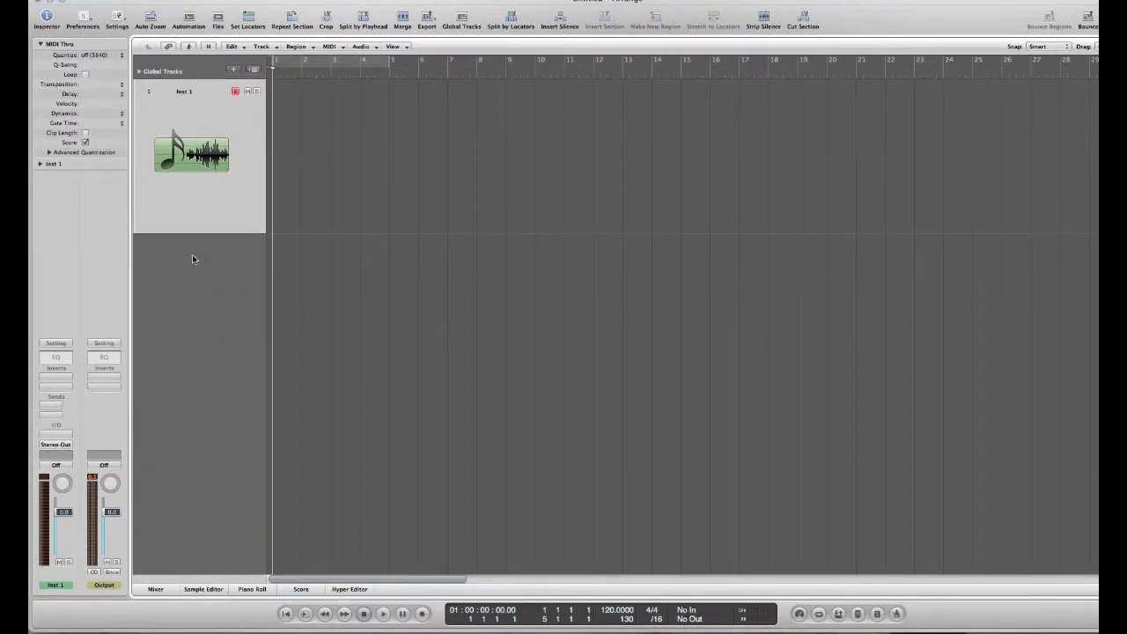
pyautogui.click(199, 208)
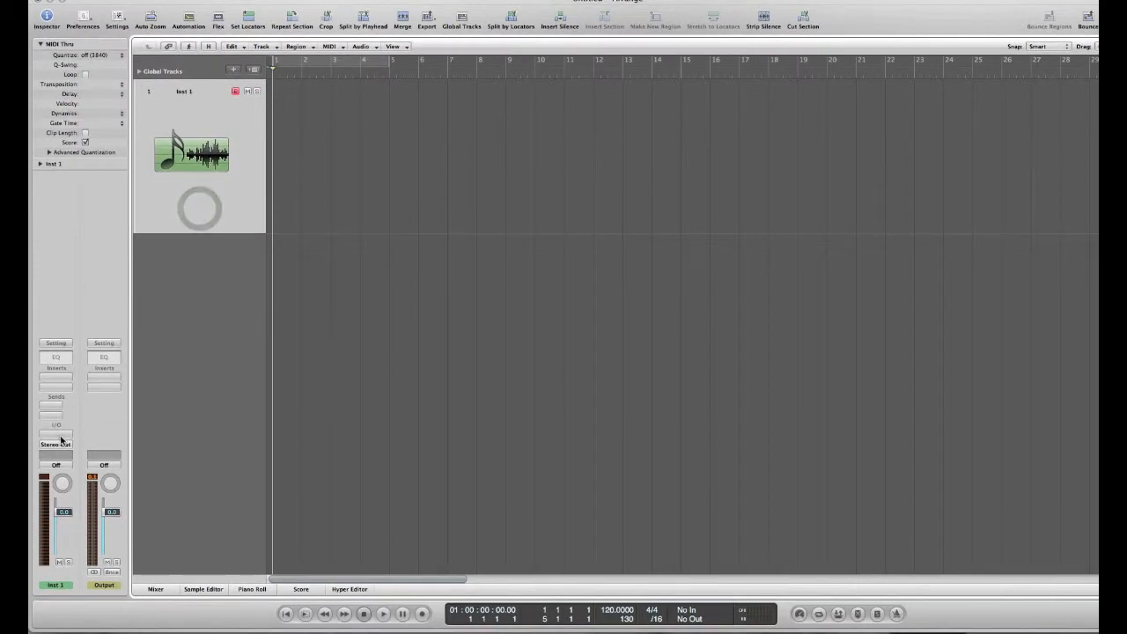
pyautogui.click(62, 438)
pyautogui.moveTo(85, 501)
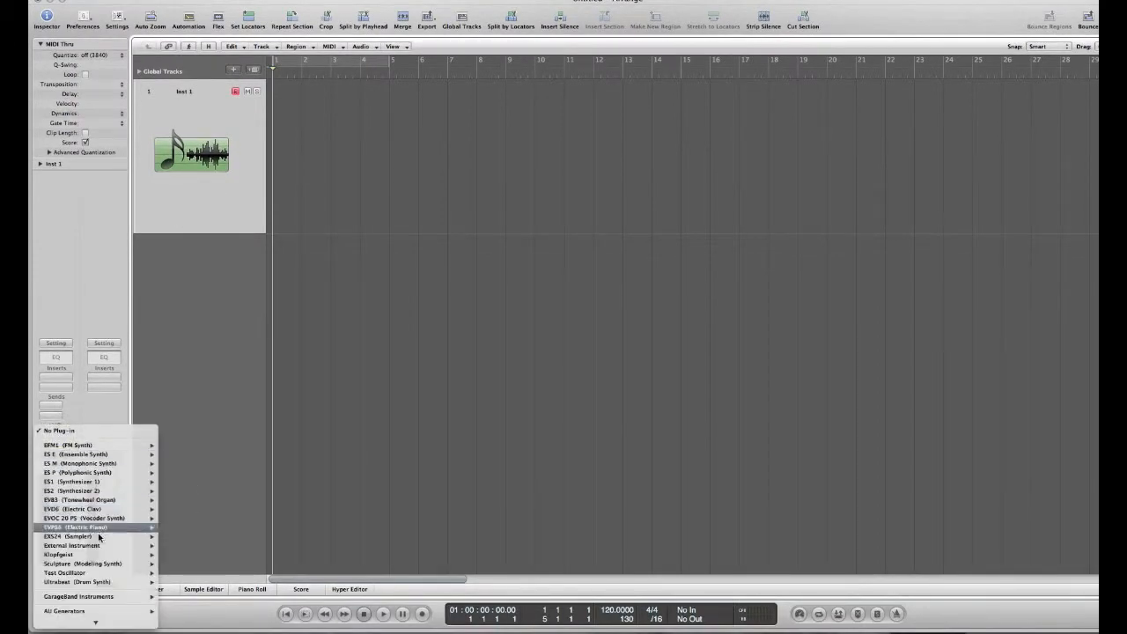
pyautogui.moveTo(104, 539)
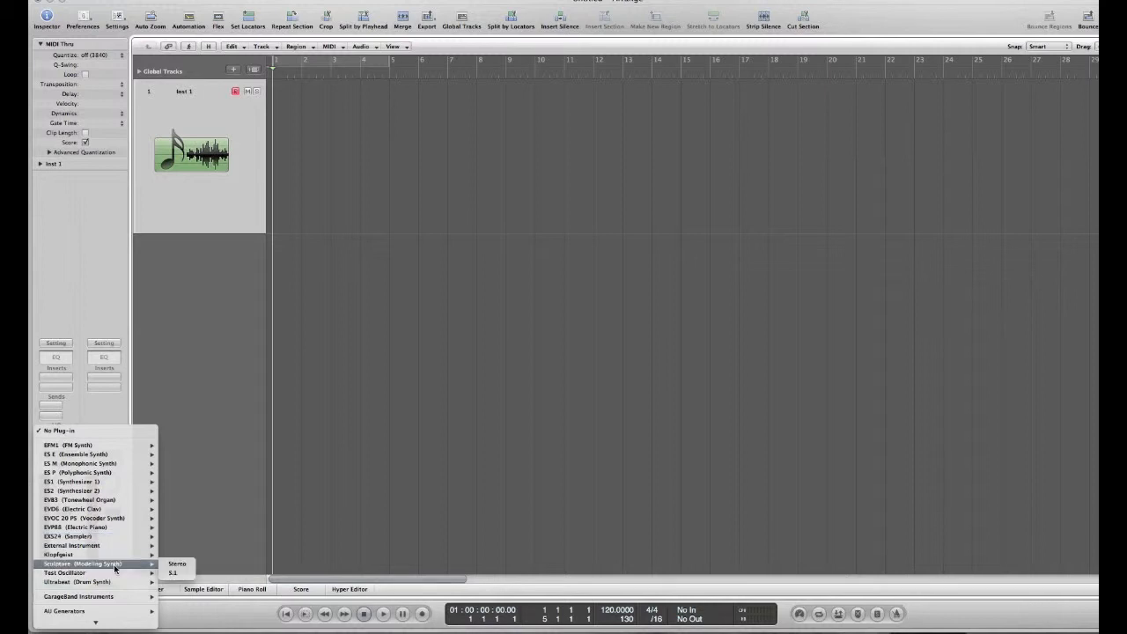
pyautogui.moveTo(114, 582)
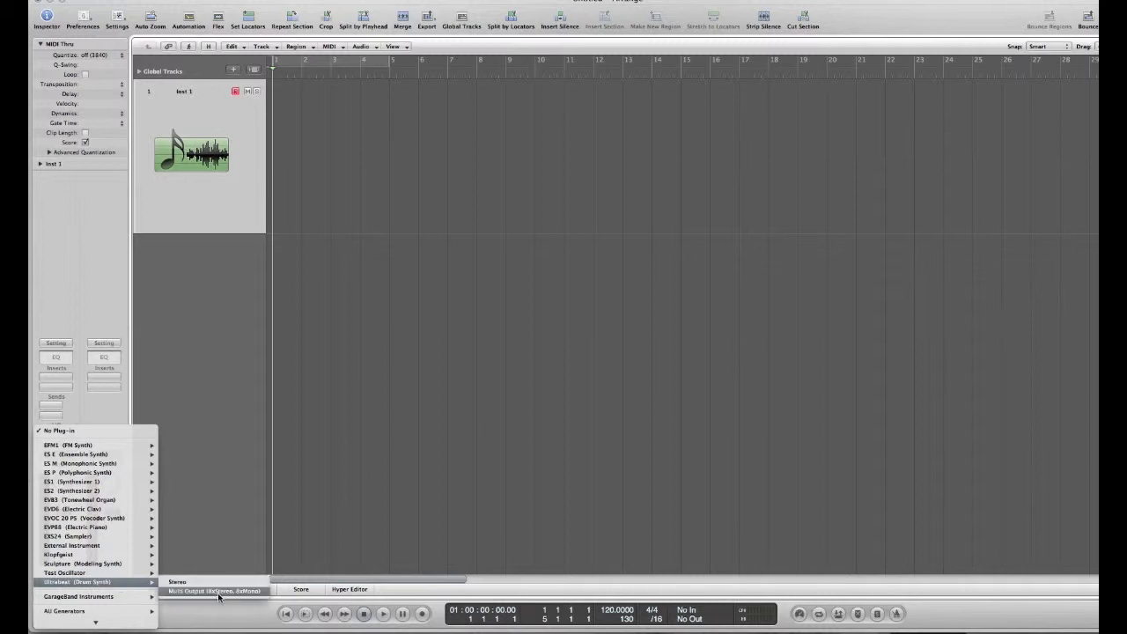
pyautogui.click(218, 591)
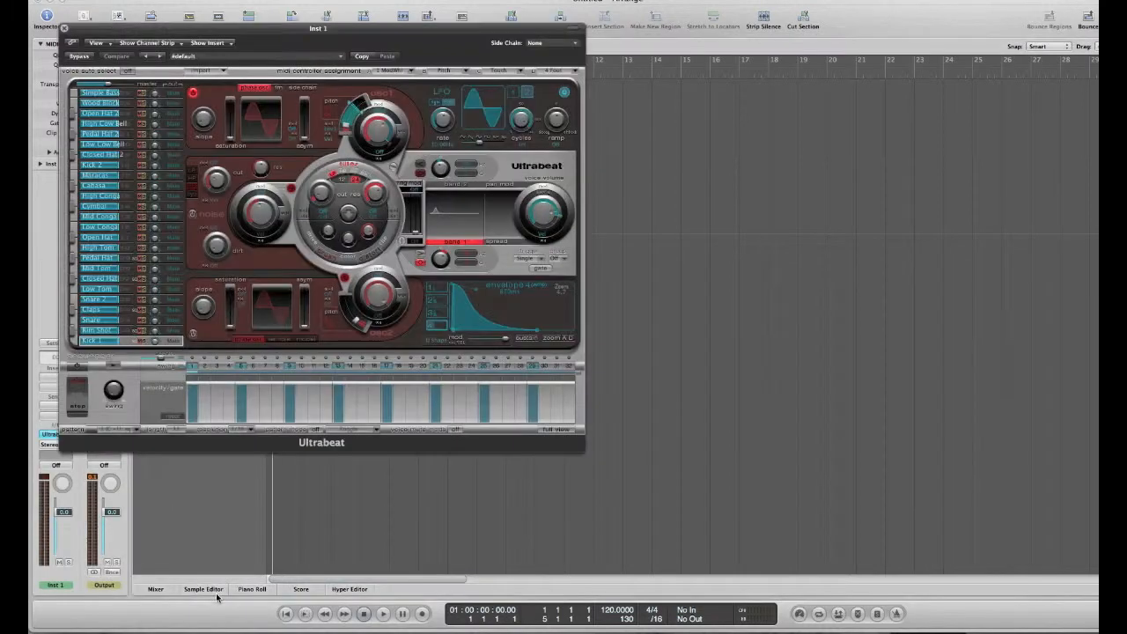
# Rename the Ultrabeat instrument's mixer channel as UB, with the plug-in window and the mixer closed at the end.
pyautogui.click(198, 508)
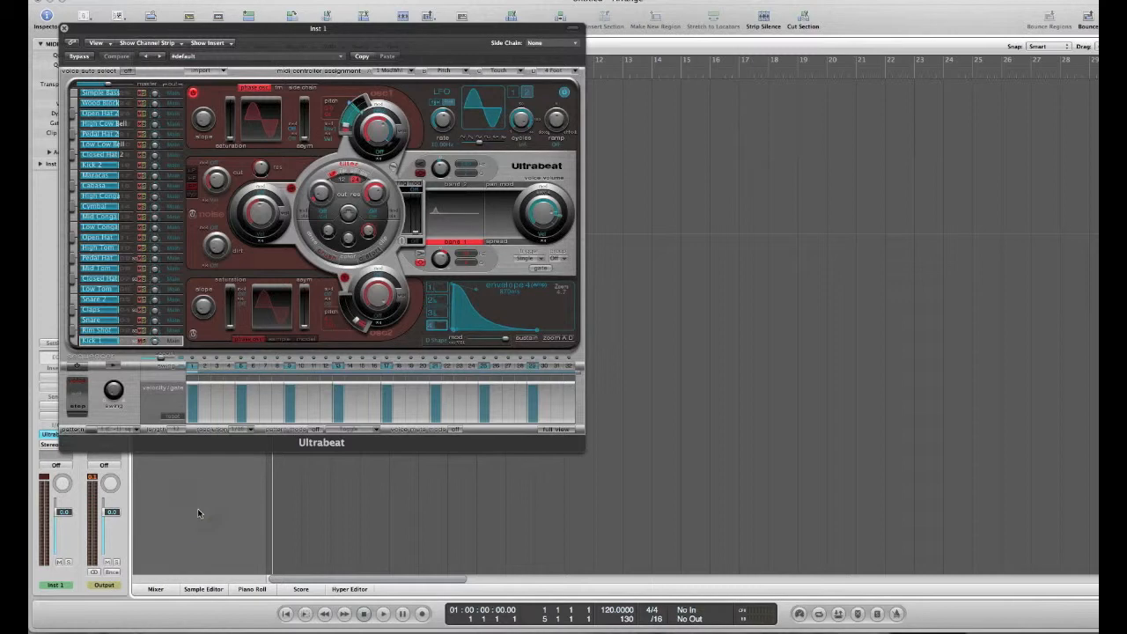
pyautogui.press('x')
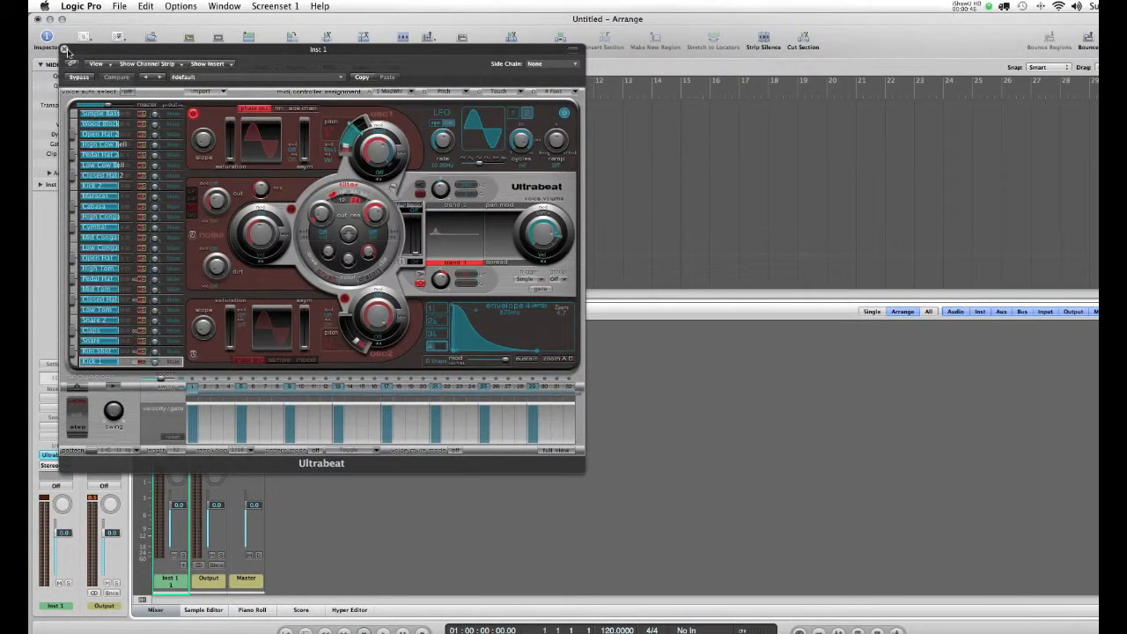
pyautogui.click(66, 50)
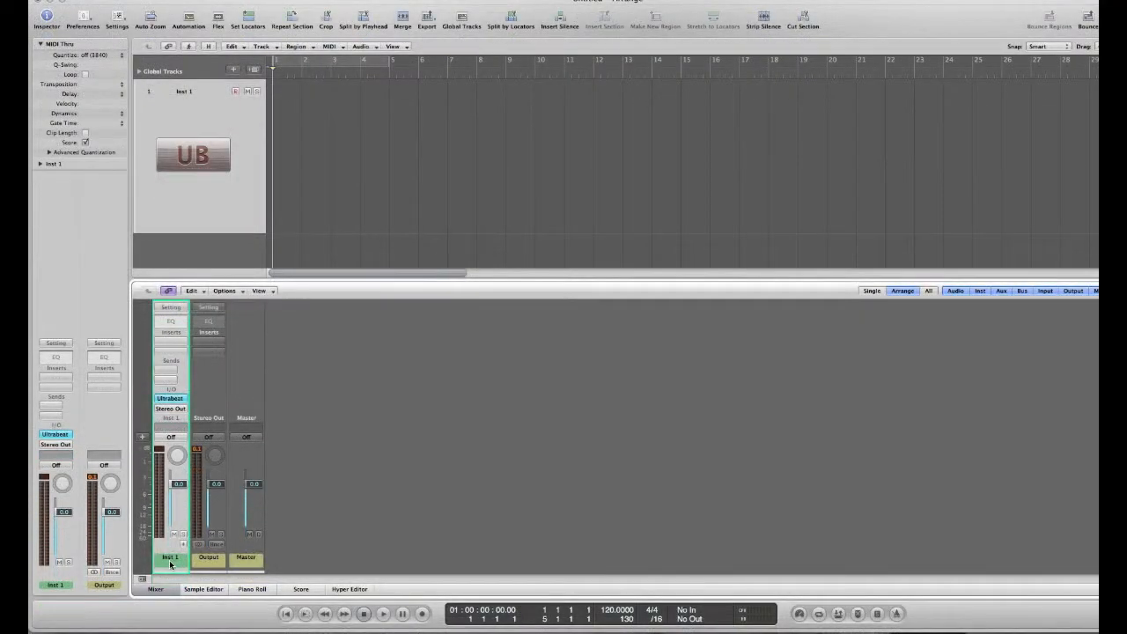
pyautogui.doubleClick(167, 562)
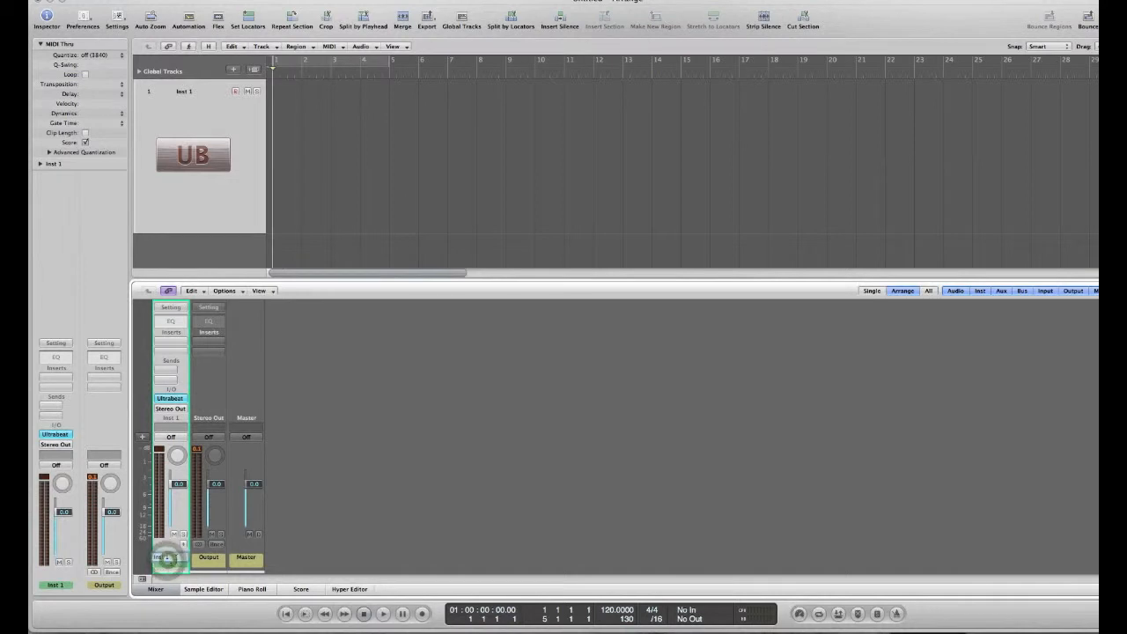
pyautogui.write('U')
pyautogui.press('Return')
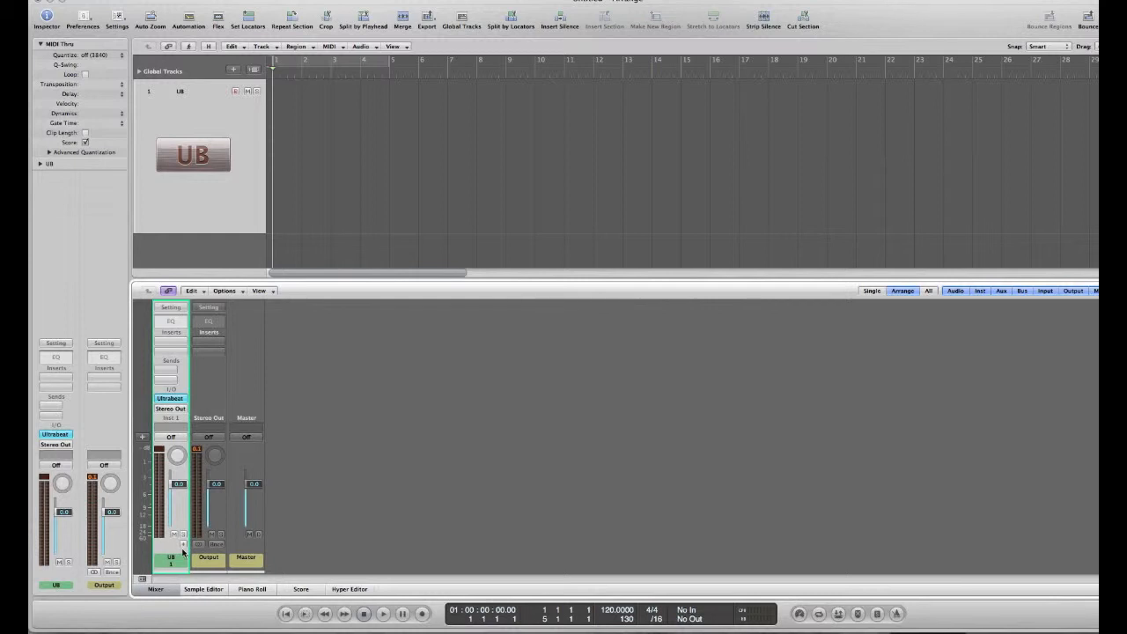
pyautogui.click(155, 588)
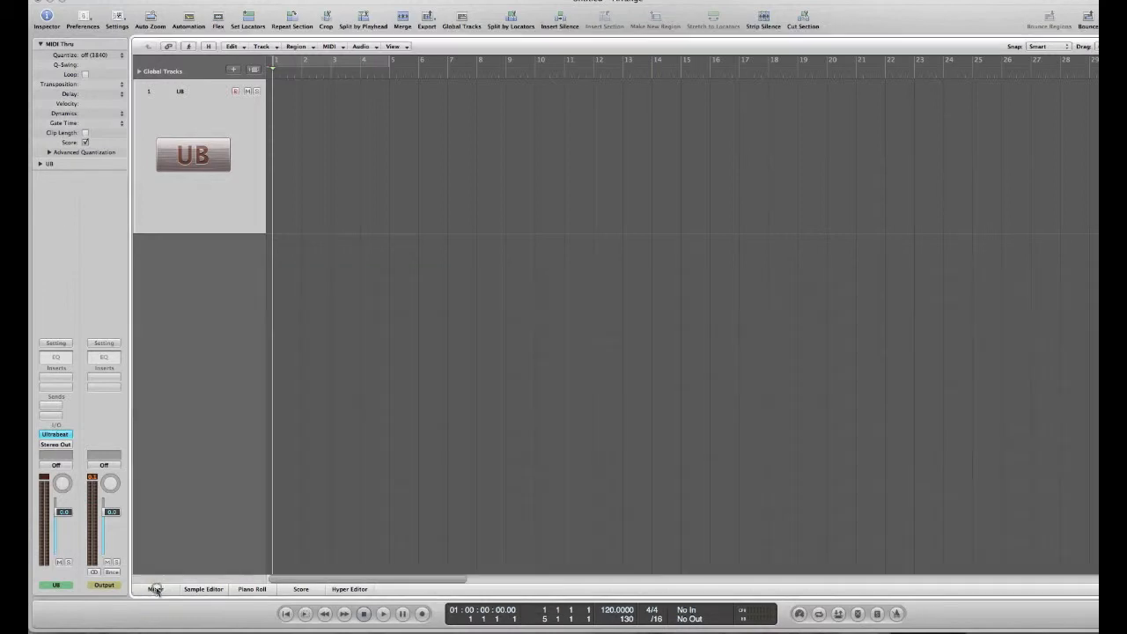
# Reopen Ultrabeat clear of the track header, switch on its step sequencer and view the list of available patterns.
pyautogui.click(54, 434)
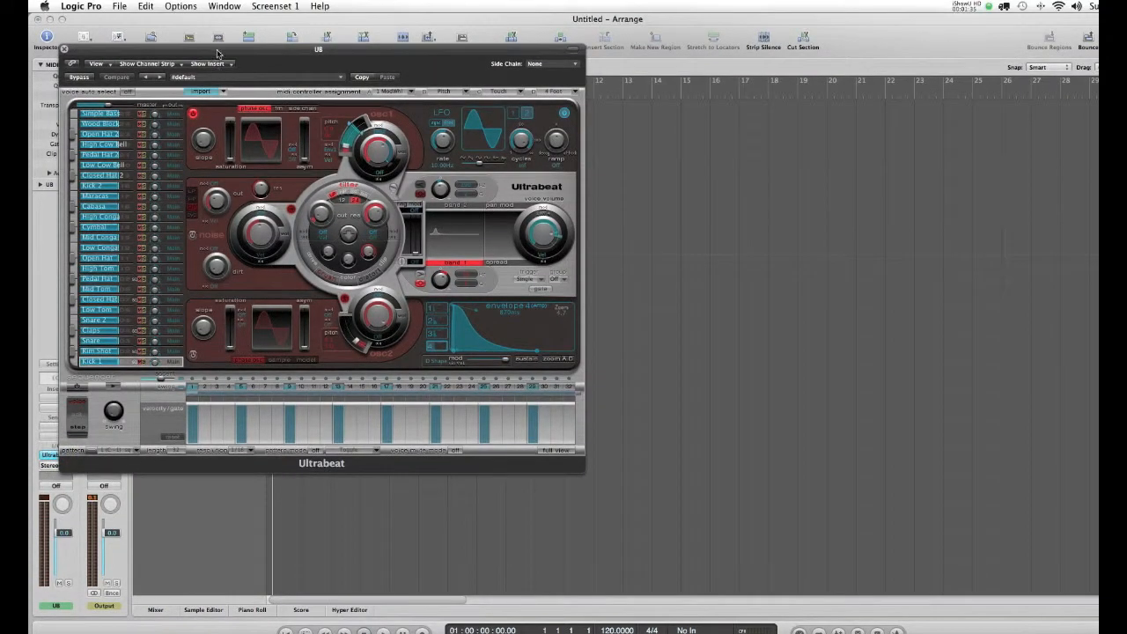
pyautogui.moveTo(264, 32); pyautogui.dragTo(535, 47)
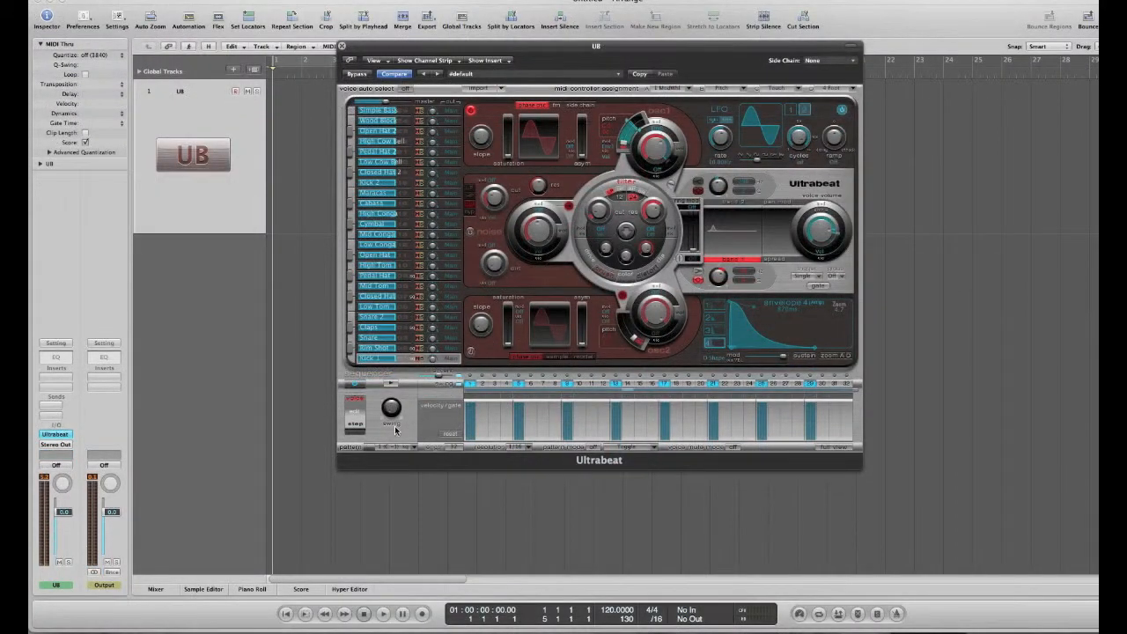
pyautogui.click(395, 428)
pyautogui.click(414, 452)
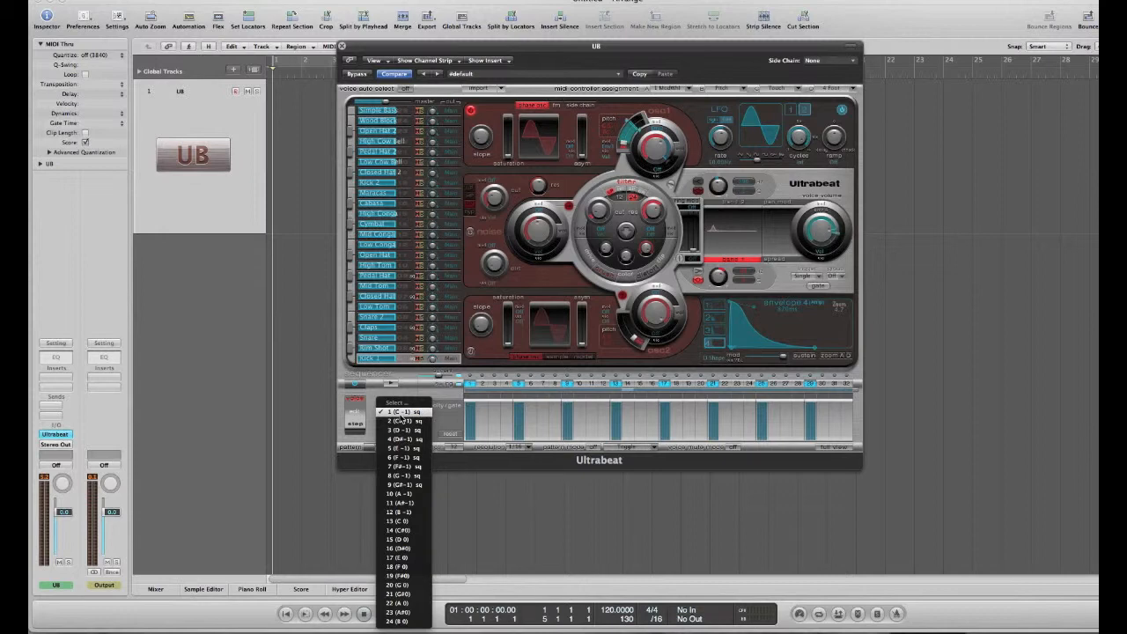
pyautogui.click(416, 400)
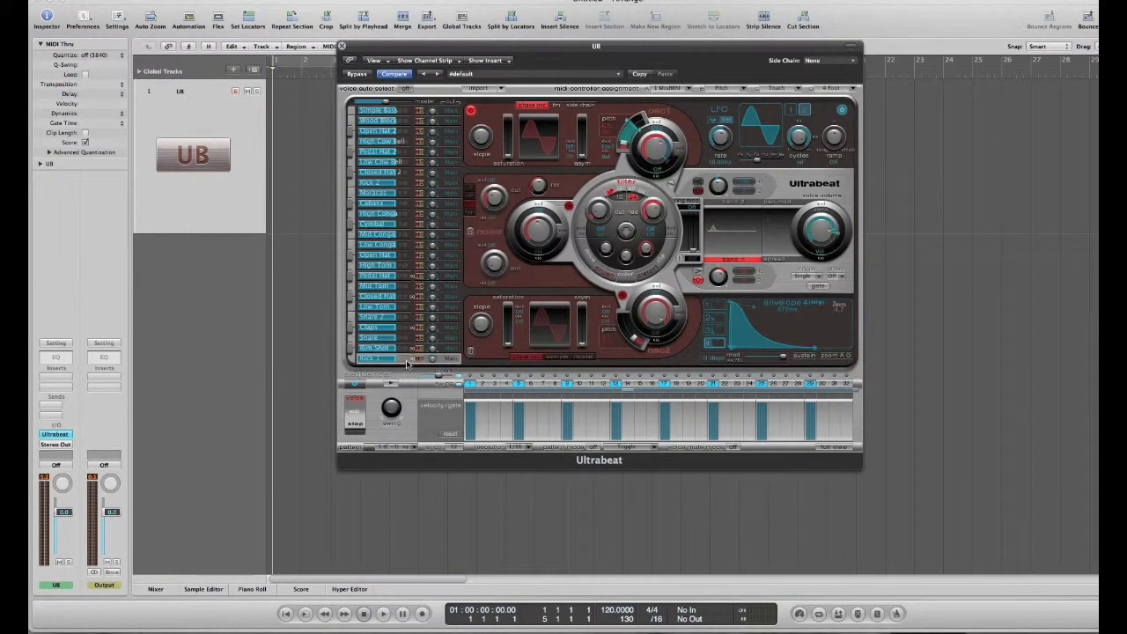
# Go through several Ultrabeat drum voices, such as Rim Shot, Closed Hat and Pedal Hat, to examine their sounds and step patterns.
pyautogui.click(399, 329)
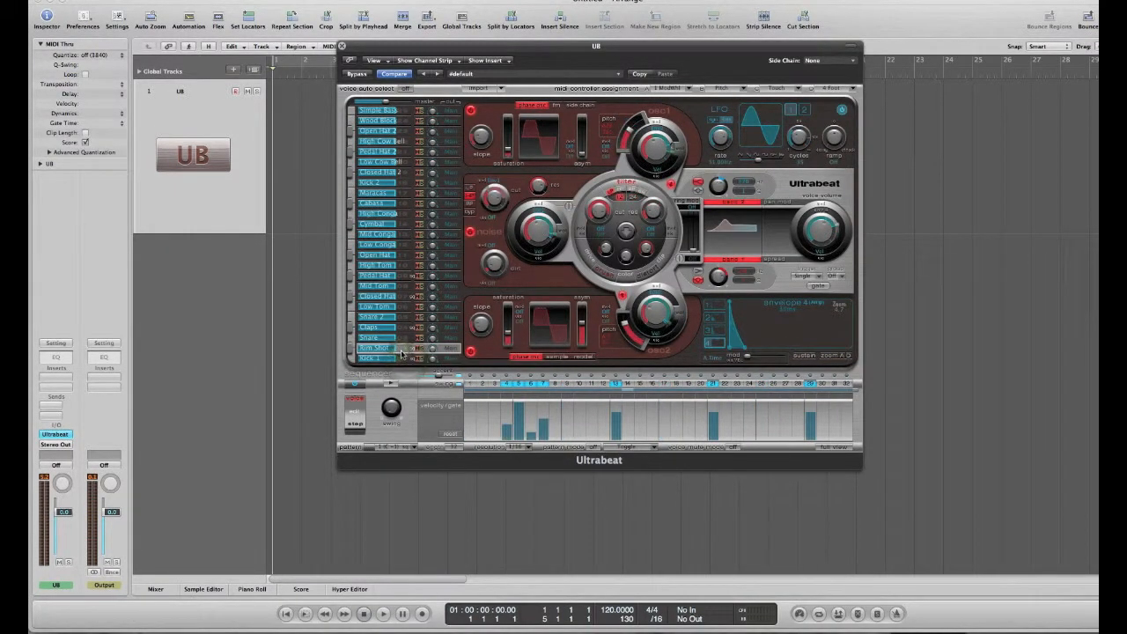
pyautogui.click(397, 297)
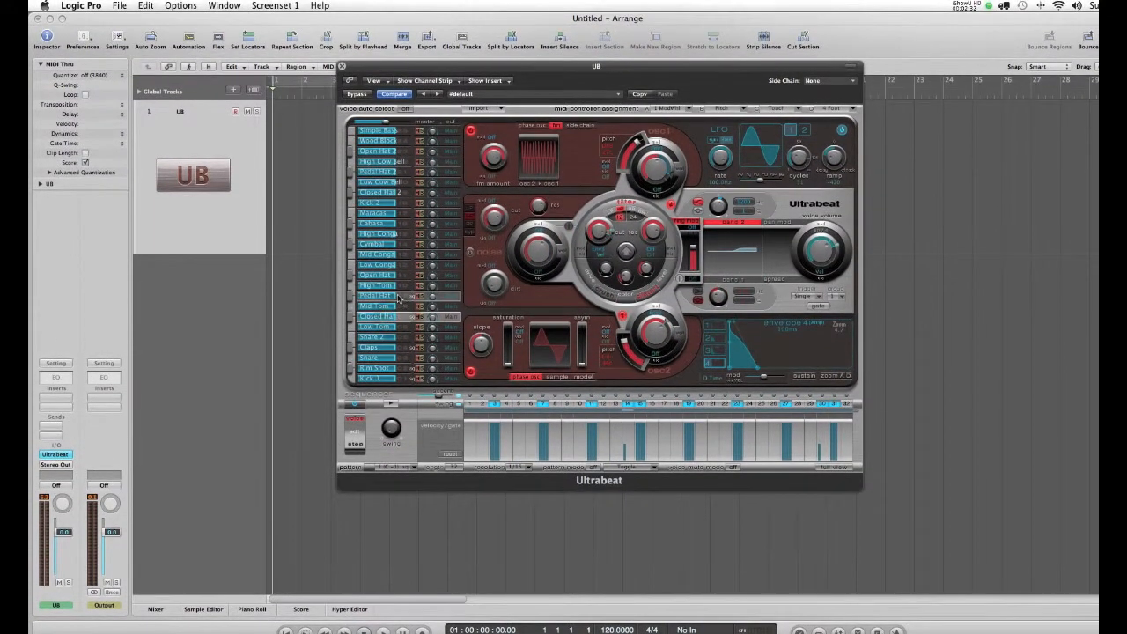
pyautogui.click(399, 288)
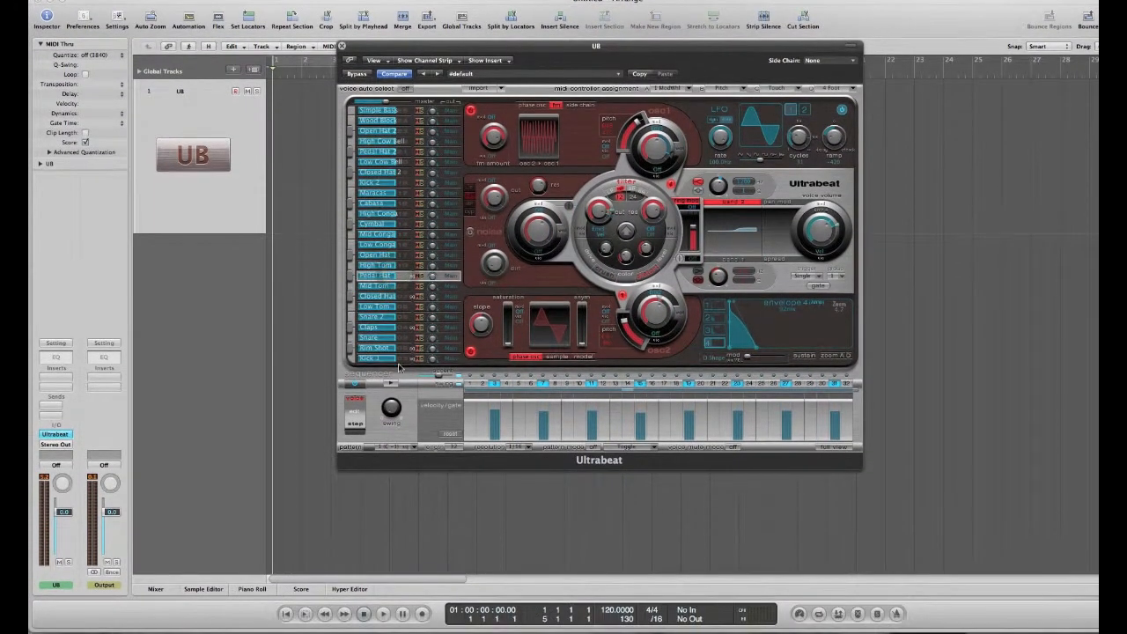
pyautogui.click(399, 378)
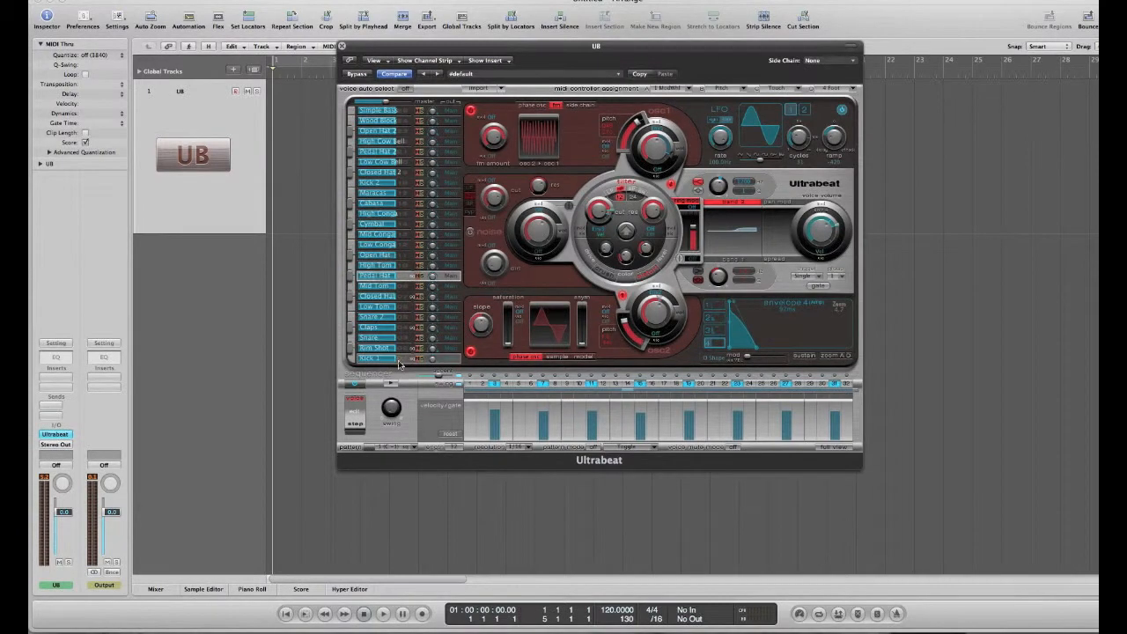
pyautogui.click(401, 337)
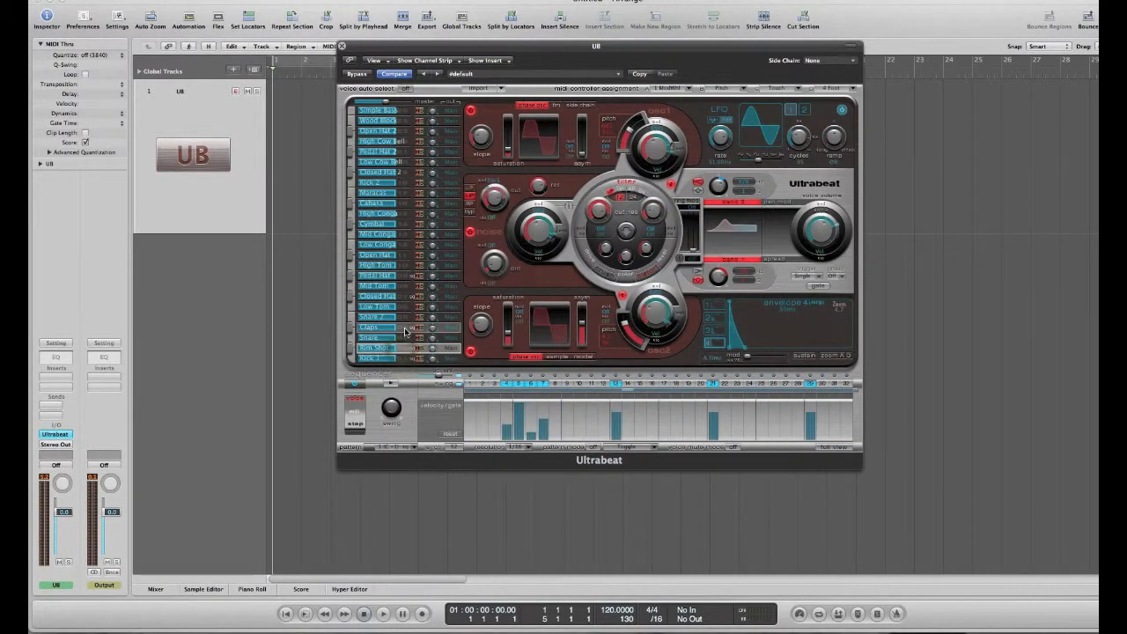
pyautogui.click(406, 328)
pyautogui.click(400, 296)
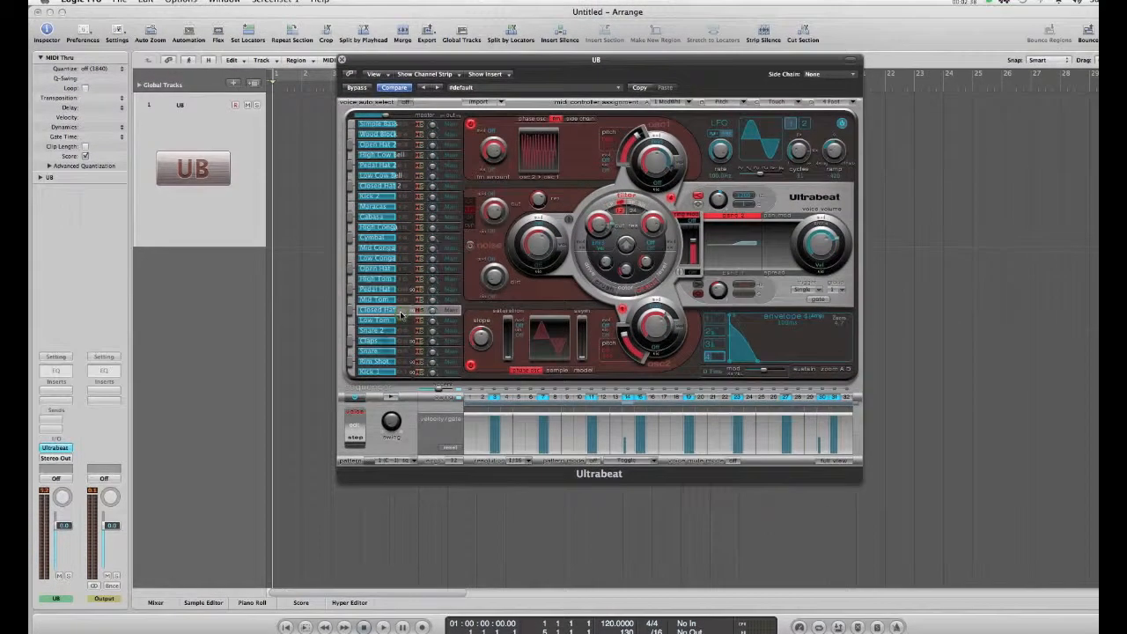
pyautogui.click(398, 297)
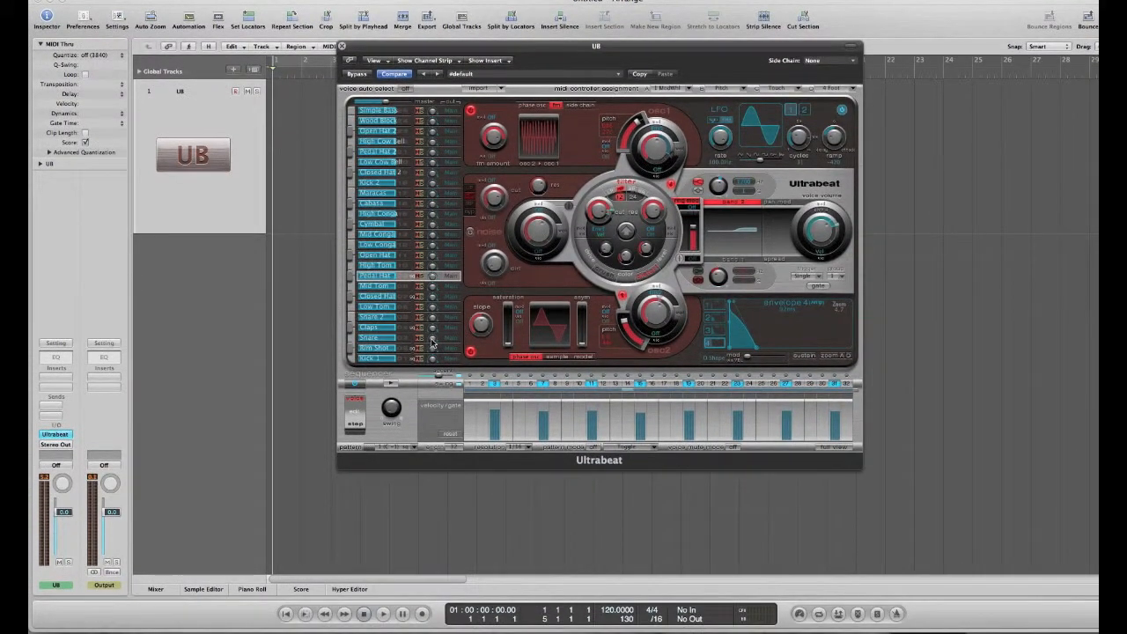
pyautogui.moveTo(431, 341); pyautogui.dragTo(419, 335)
# Select the Kick 1 voice and view its available output assignments without changing the routing.
pyautogui.click(392, 358)
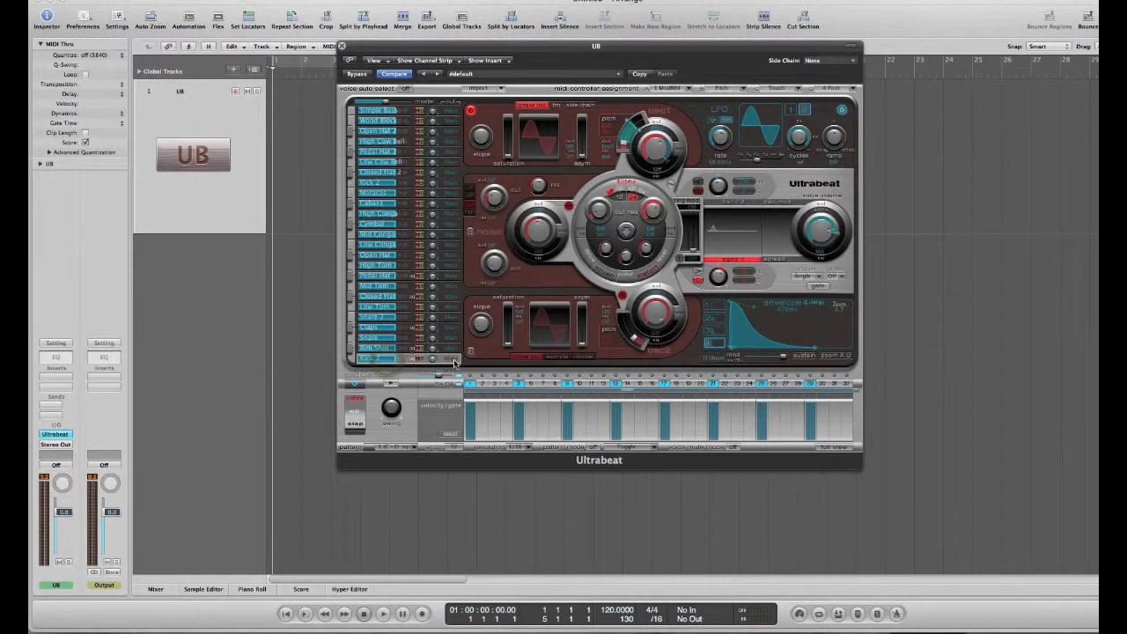
pyautogui.click(452, 359)
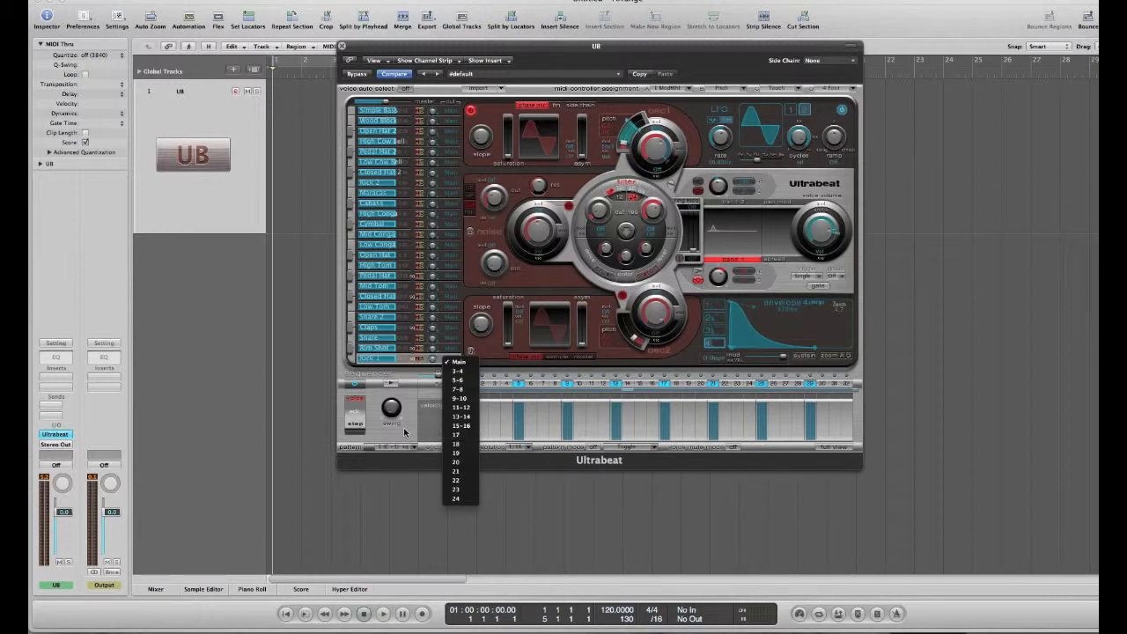
pyautogui.click(464, 437)
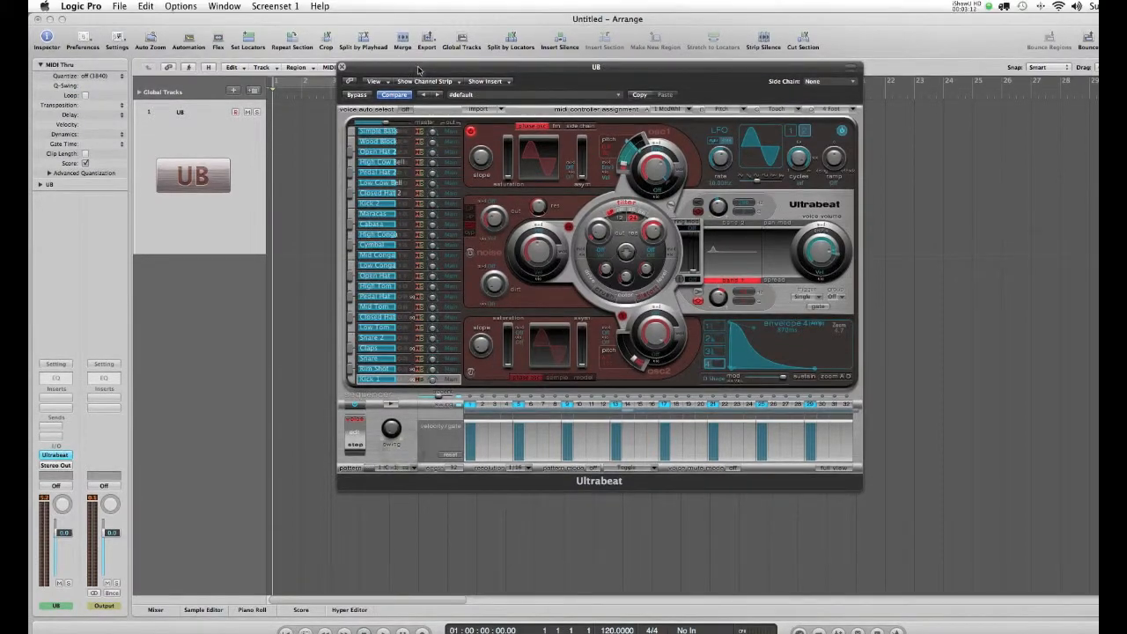
# Move the Ultrabeat window away from the first bars and place pattern 1 as a region at bar 1 of the UB track.
pyautogui.moveTo(420, 66); pyautogui.dragTo(614, 79)
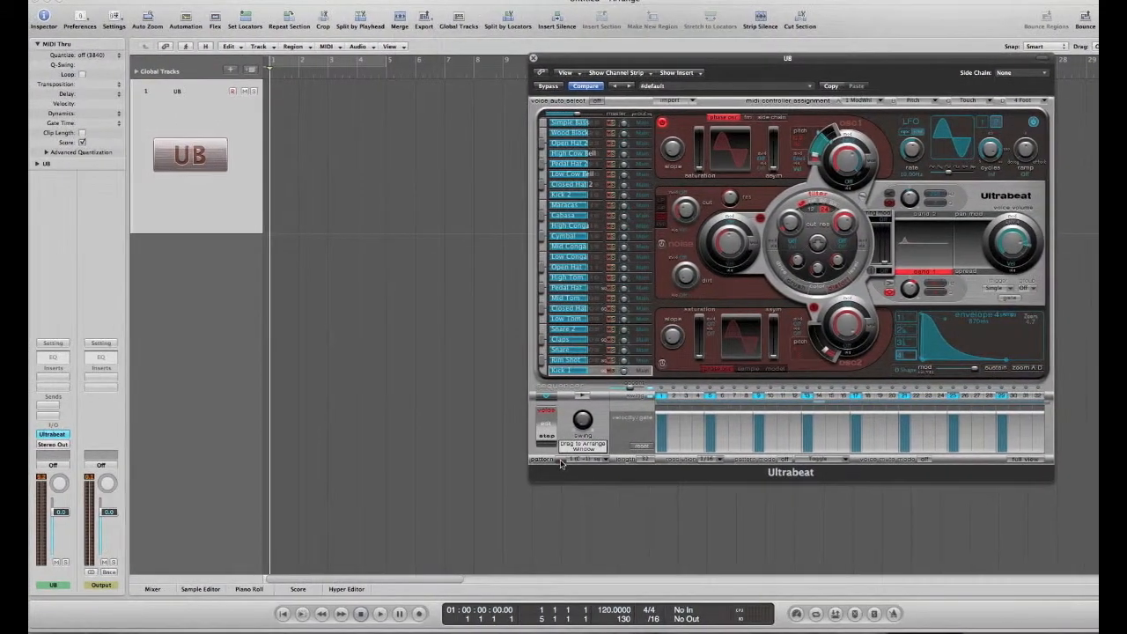
pyautogui.moveTo(550, 464); pyautogui.dragTo(290, 160)
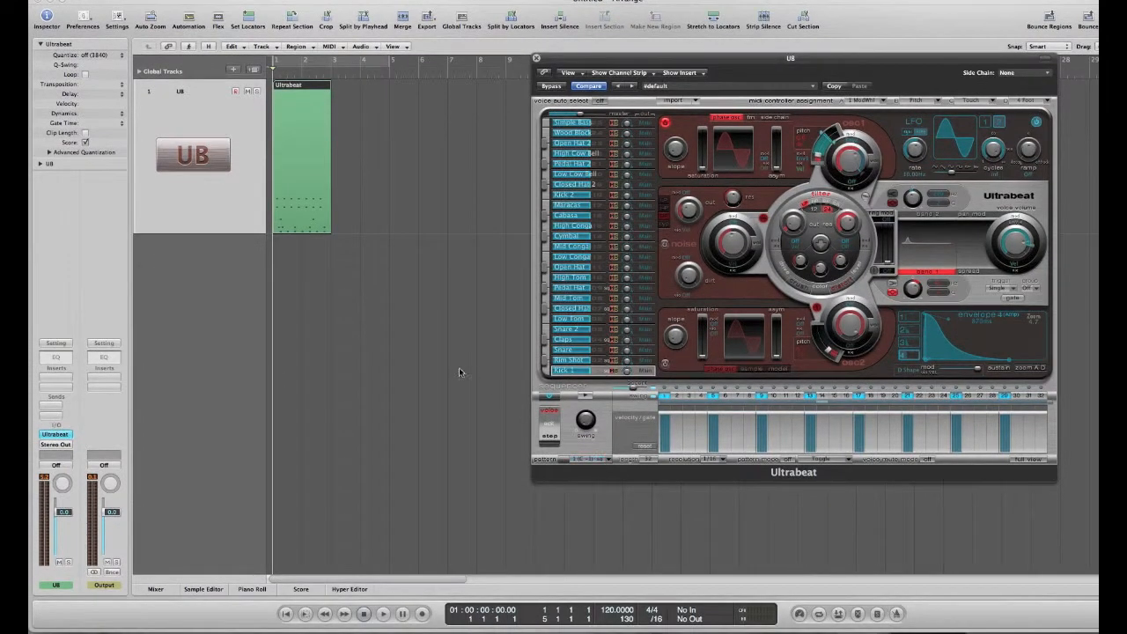
pyautogui.click(458, 367)
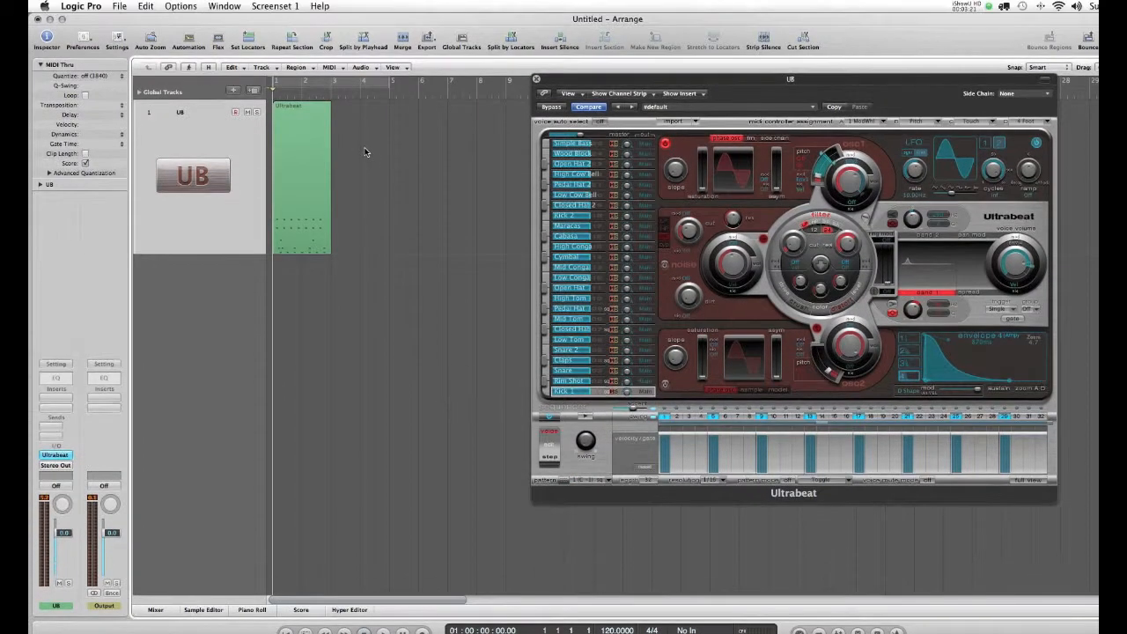
# Set the cycle range to the Ultrabeat region, switch off the plug-in's own sequencer and play back the loop.
pyautogui.click(312, 139)
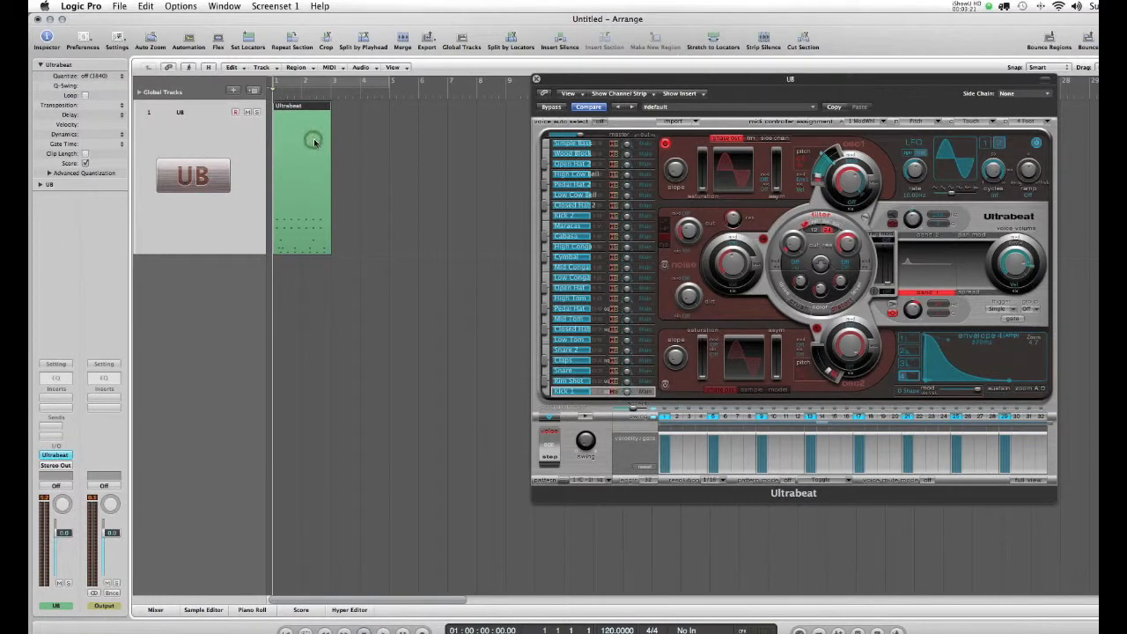
pyautogui.click(251, 46)
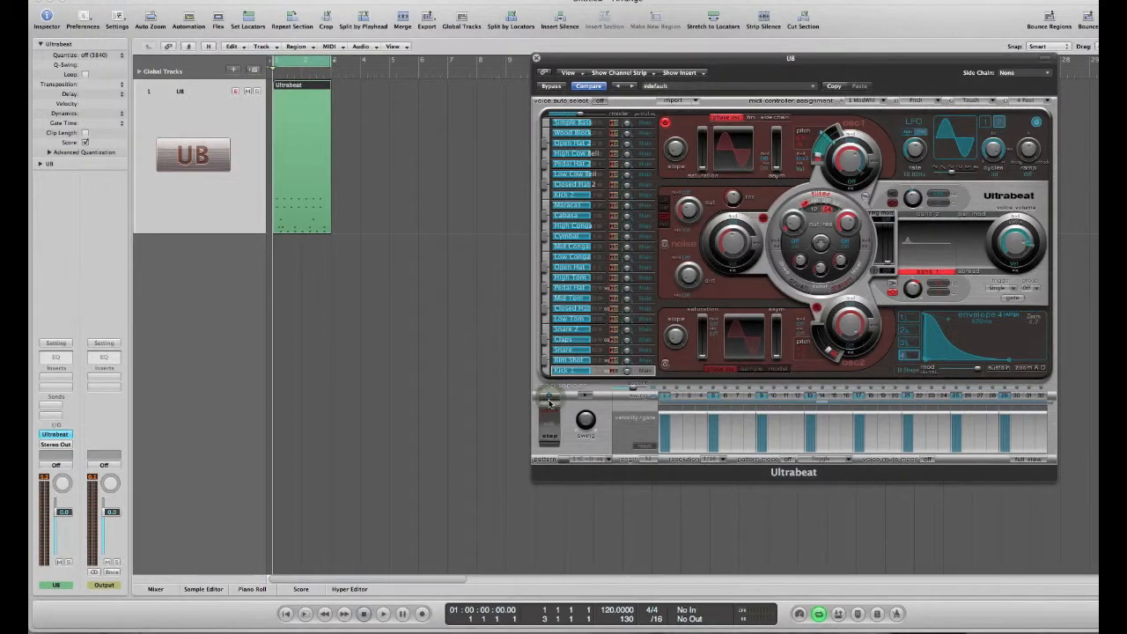
pyautogui.press('space')
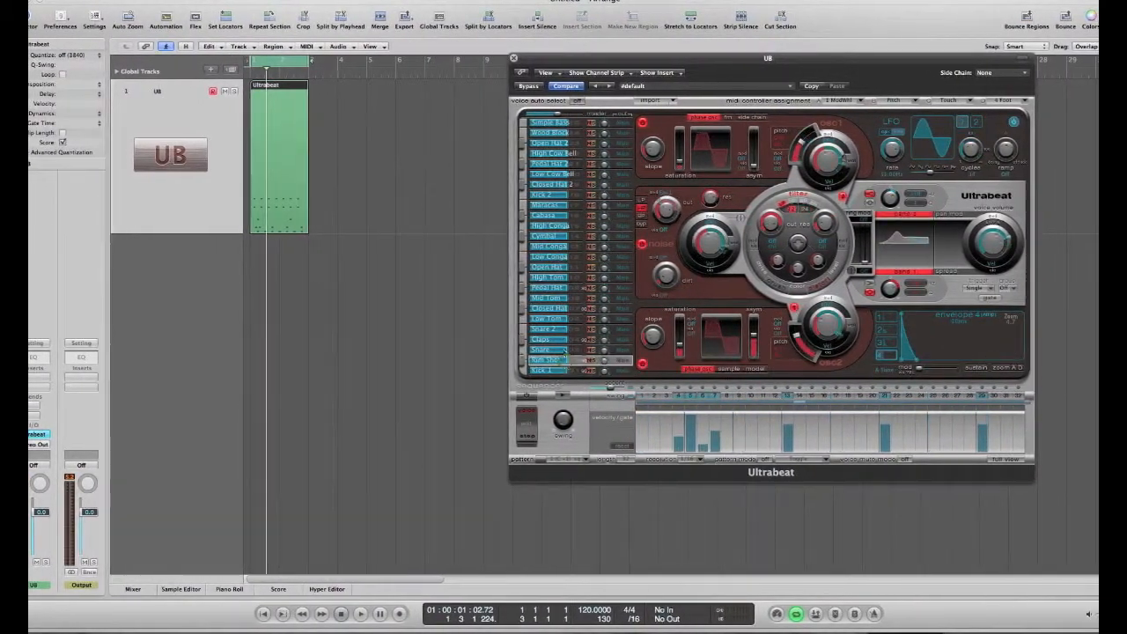
# Review individual Ultrabeat voices again, including the Pedal Hat, alongside the region on the track.
pyautogui.click(555, 339)
pyautogui.click(553, 288)
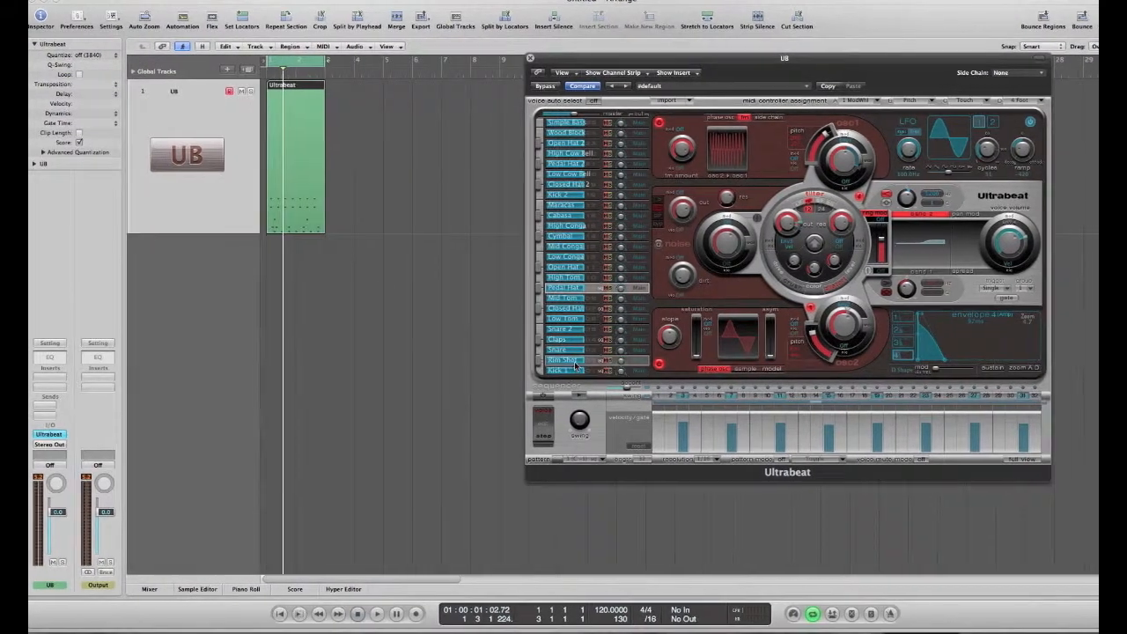
pyautogui.click(586, 375)
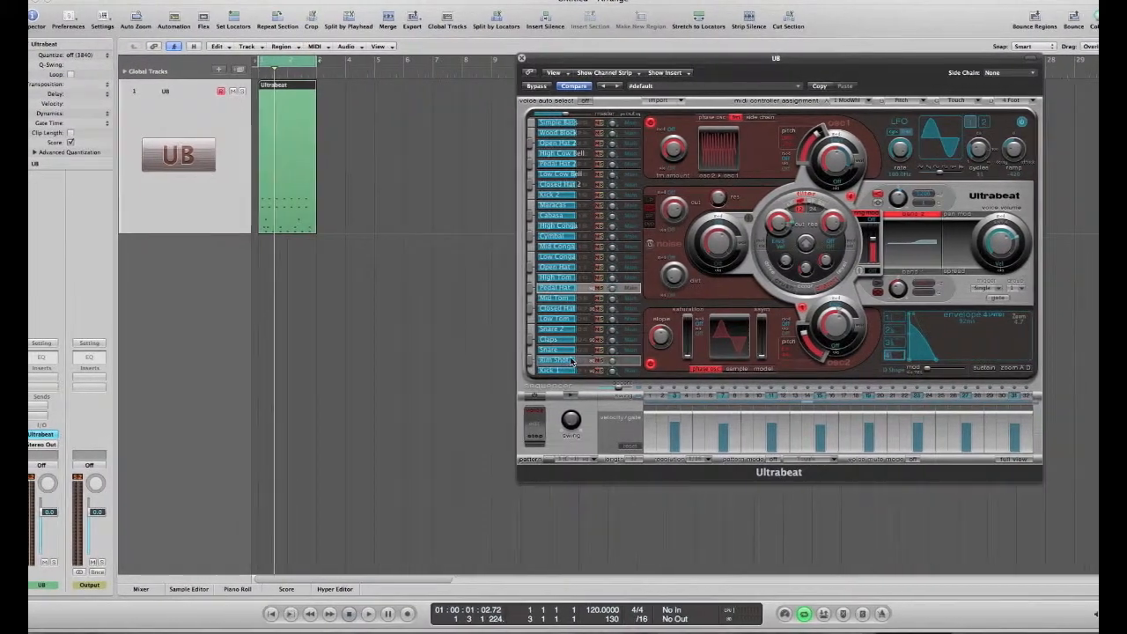
# Show the mixer and add five aux channels to the UB instrument channel.
pyautogui.click(155, 589)
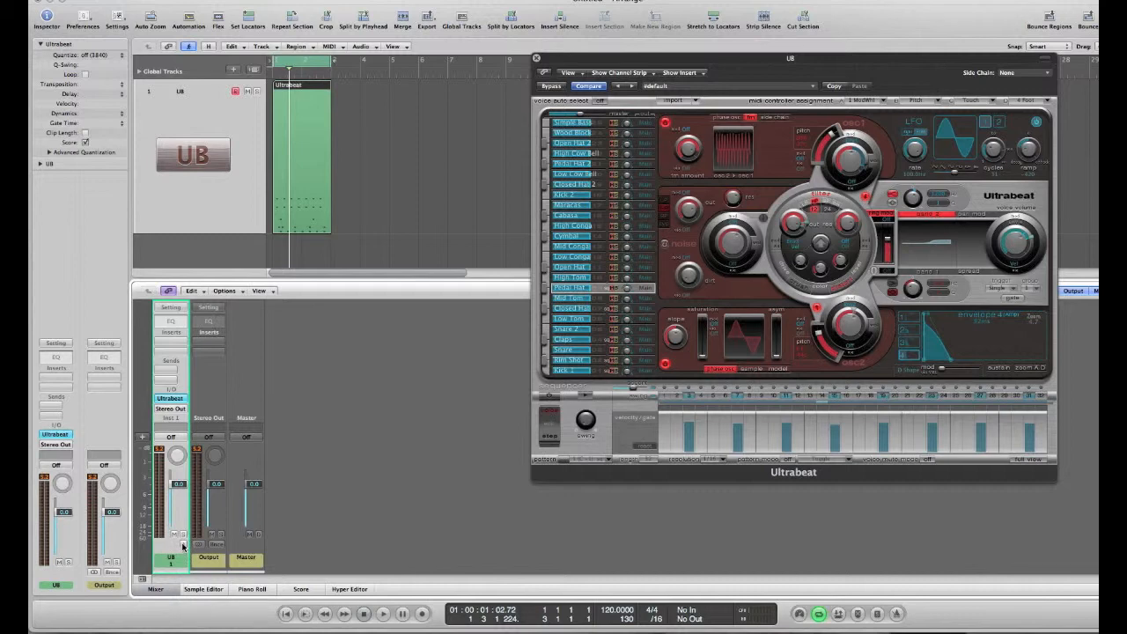
pyautogui.click(181, 546)
pyautogui.click(182, 546)
pyautogui.click(181, 546)
pyautogui.click(180, 546)
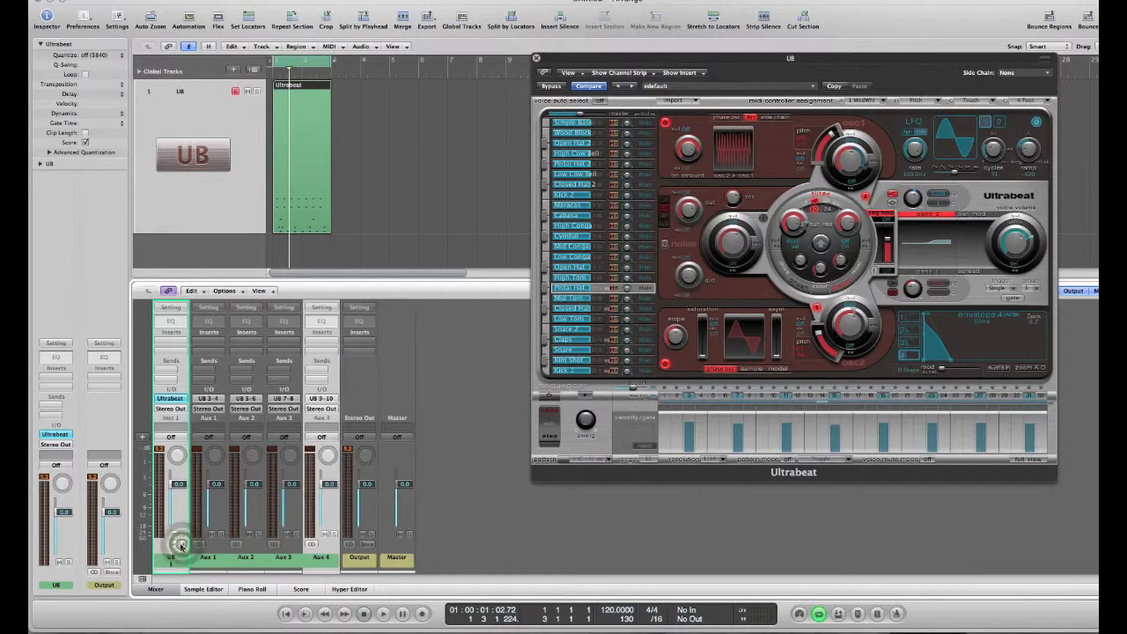
pyautogui.click(180, 545)
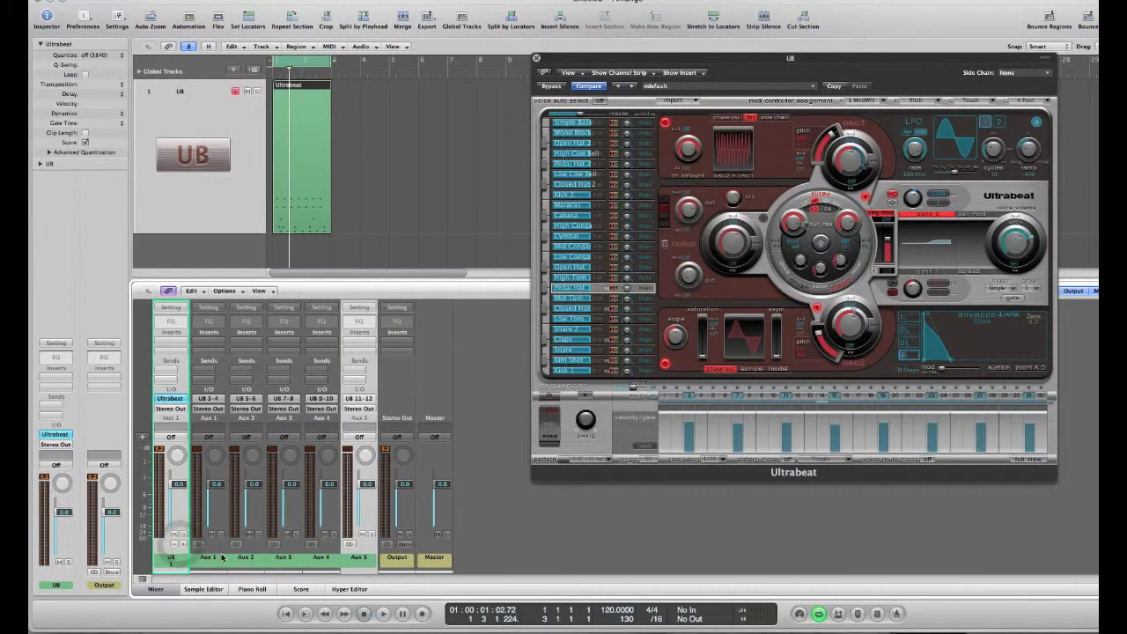
# Go through Aux 1 to Aux 5 in the mixer and switch each channel's format from stereo to mono.
pyautogui.click(200, 550)
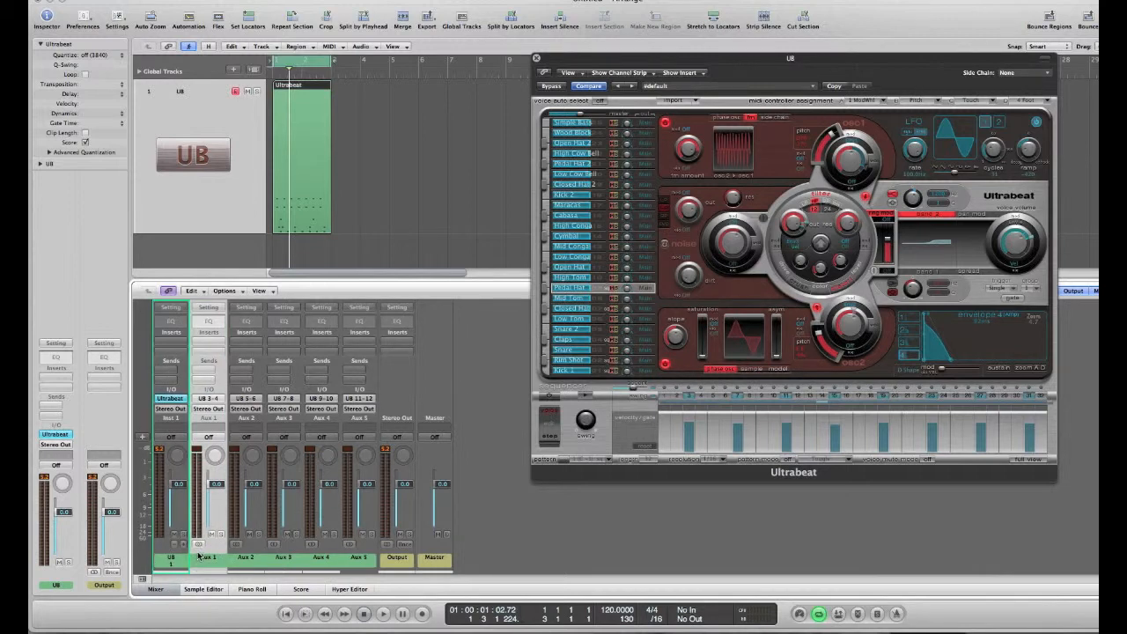
pyautogui.click(248, 558)
pyautogui.click(280, 560)
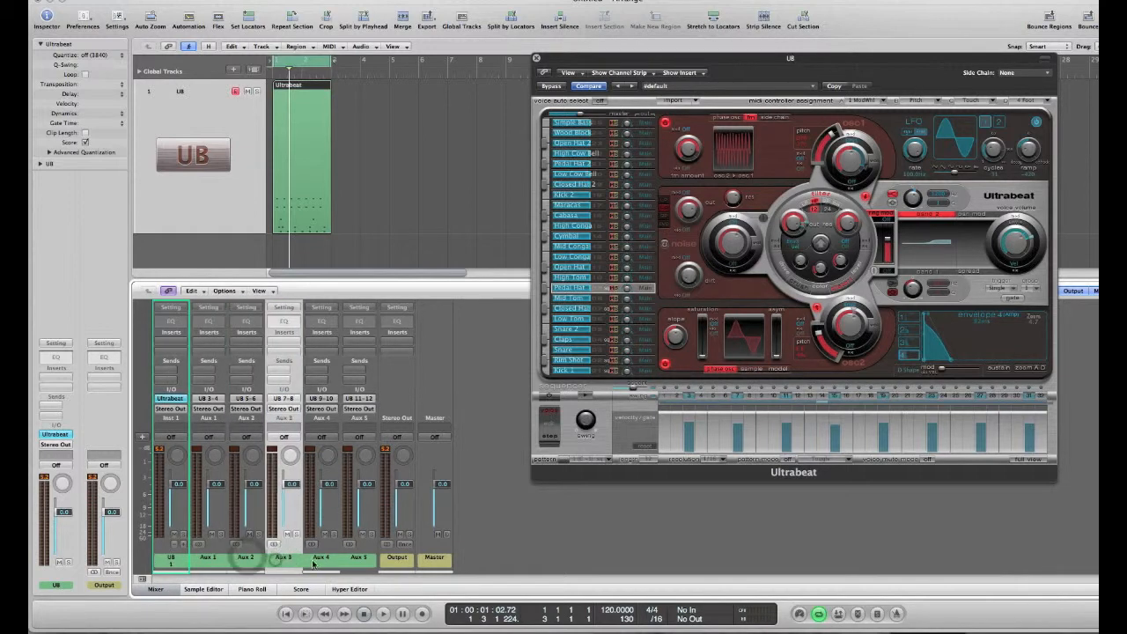
pyautogui.click(312, 560)
pyautogui.click(349, 559)
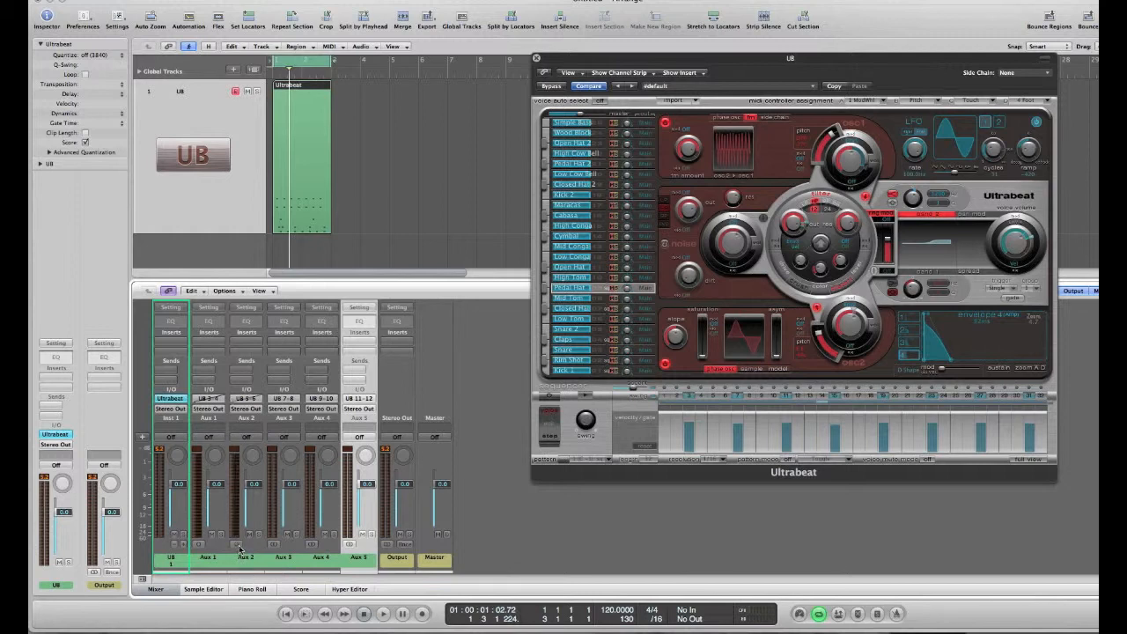
pyautogui.click(282, 552)
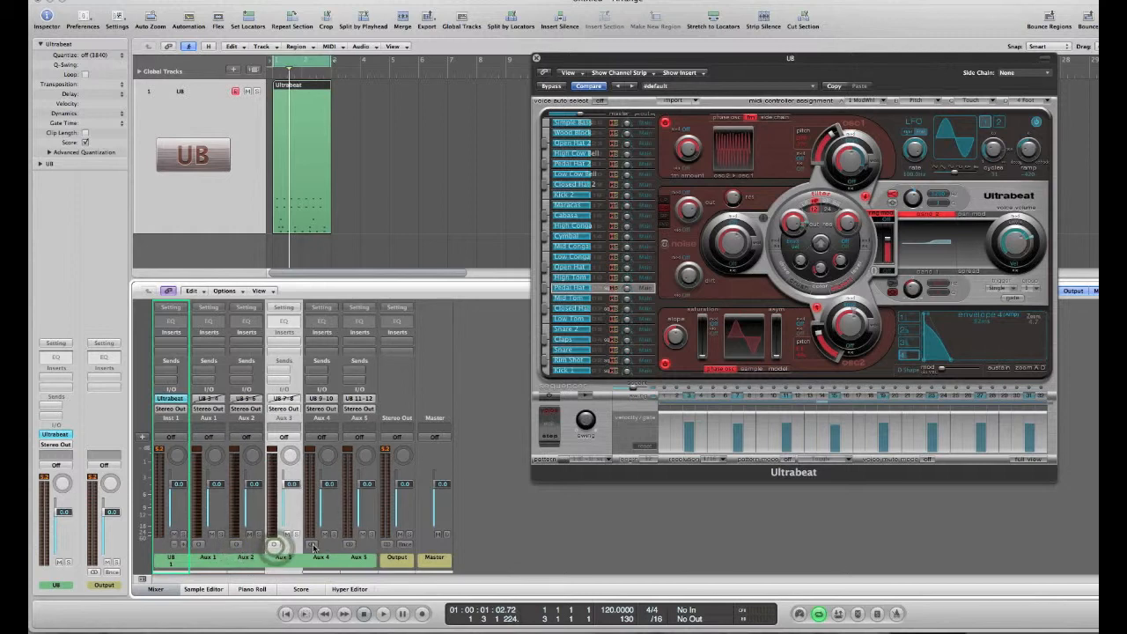
pyautogui.click(350, 548)
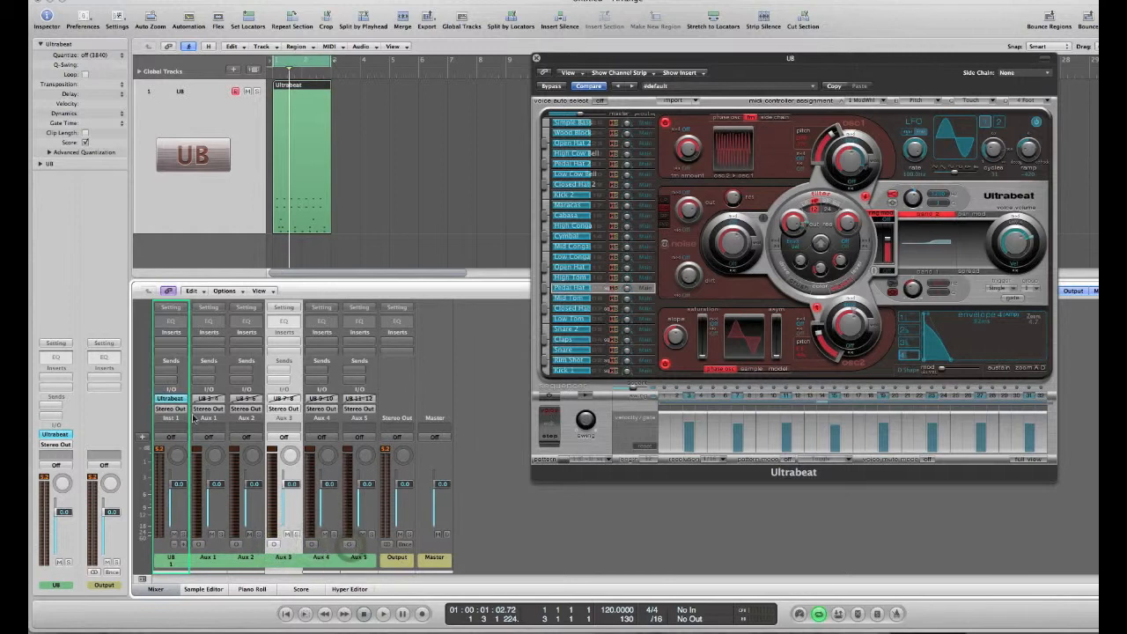
# Set the input of Aux 1 to UB 17 and rename the channel Kick.
pyautogui.click(207, 558)
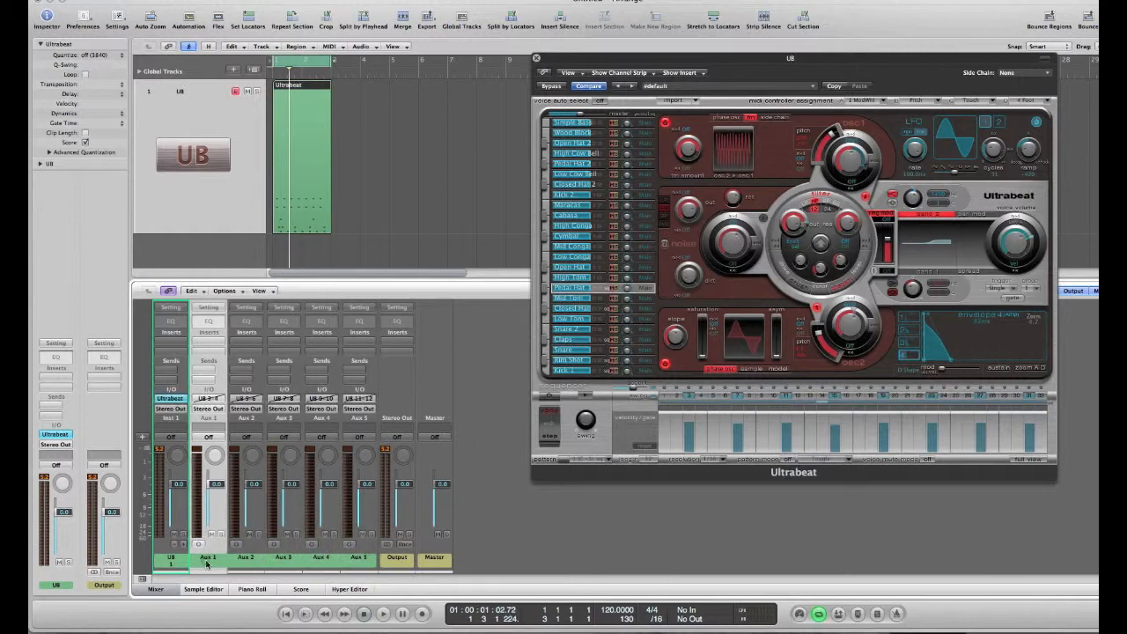
pyautogui.click(209, 402)
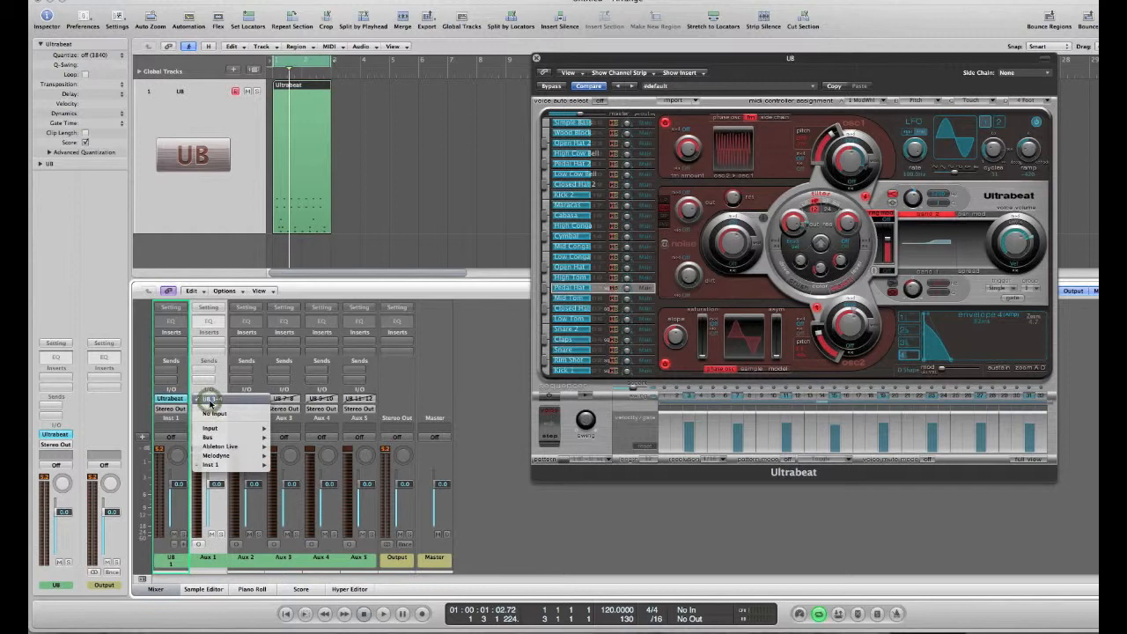
pyautogui.moveTo(234, 470)
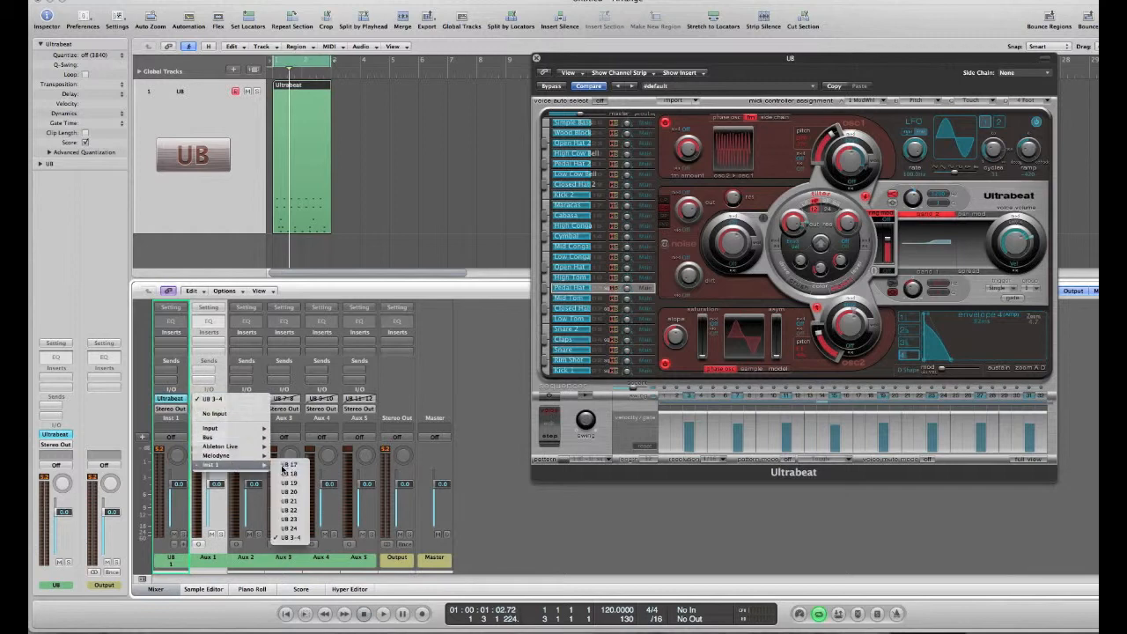
pyautogui.click(283, 466)
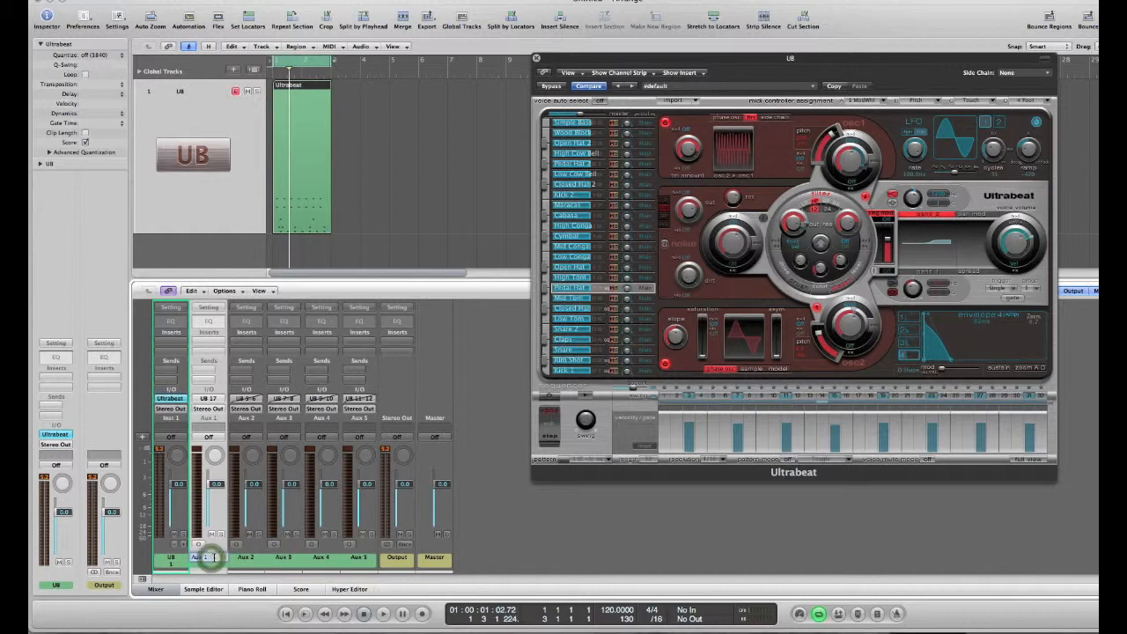
pyautogui.write('Kick')
# Rename Aux 2 as Rim and set its input to UB 18.
pyautogui.click(255, 563)
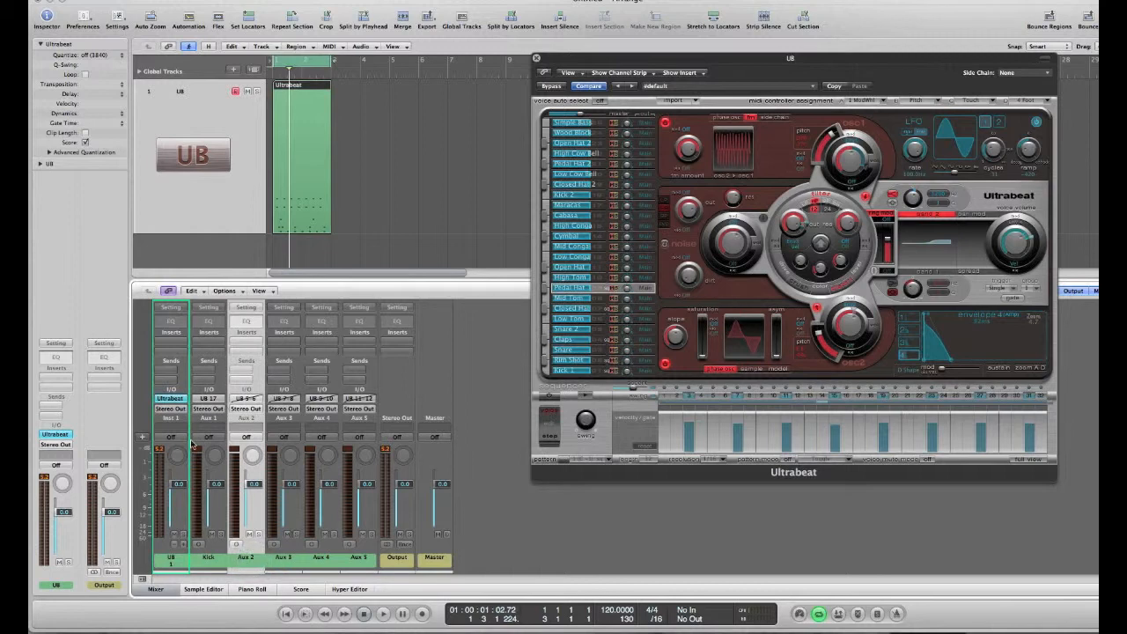
pyautogui.doubleClick(245, 558)
pyautogui.write('K')
pyautogui.click(247, 400)
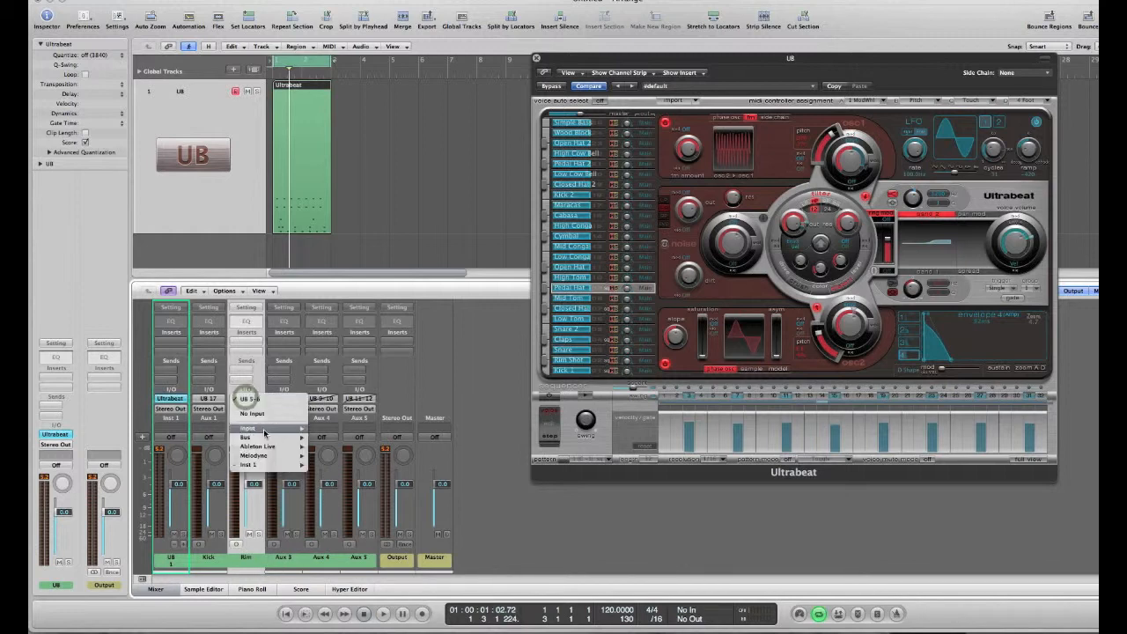
pyautogui.moveTo(280, 466)
pyautogui.click(329, 473)
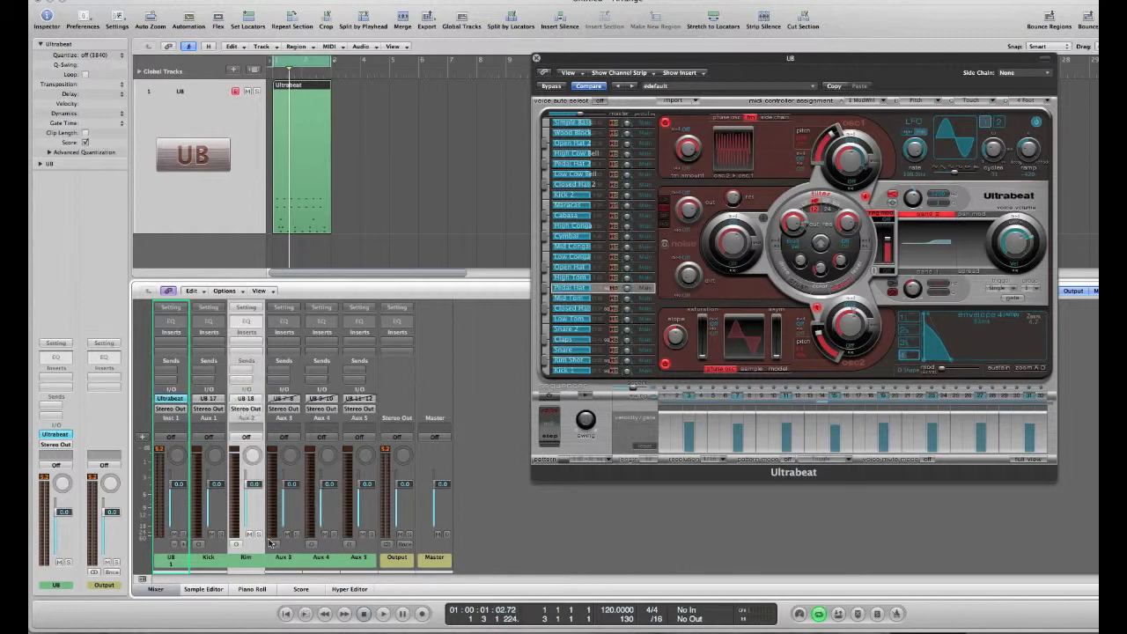
# Select the Claps voice in Ultrabeat, rename Aux 3 as Claps and set its input to UB 19.
pyautogui.click(281, 562)
pyautogui.click(581, 340)
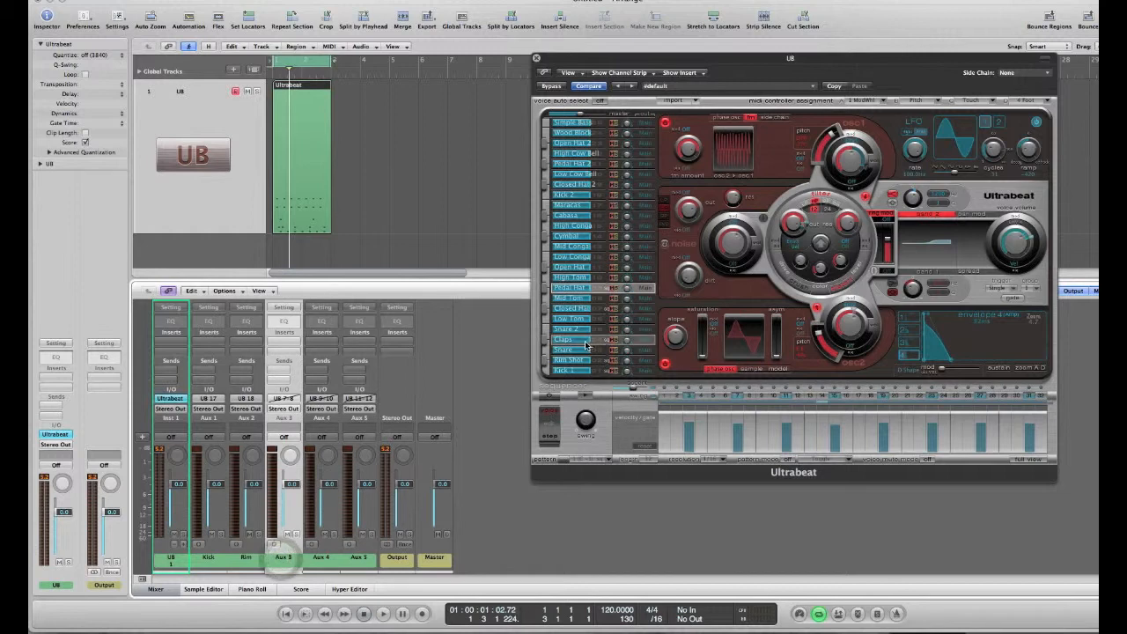
pyautogui.doubleClick(280, 561)
pyautogui.write('Claps')
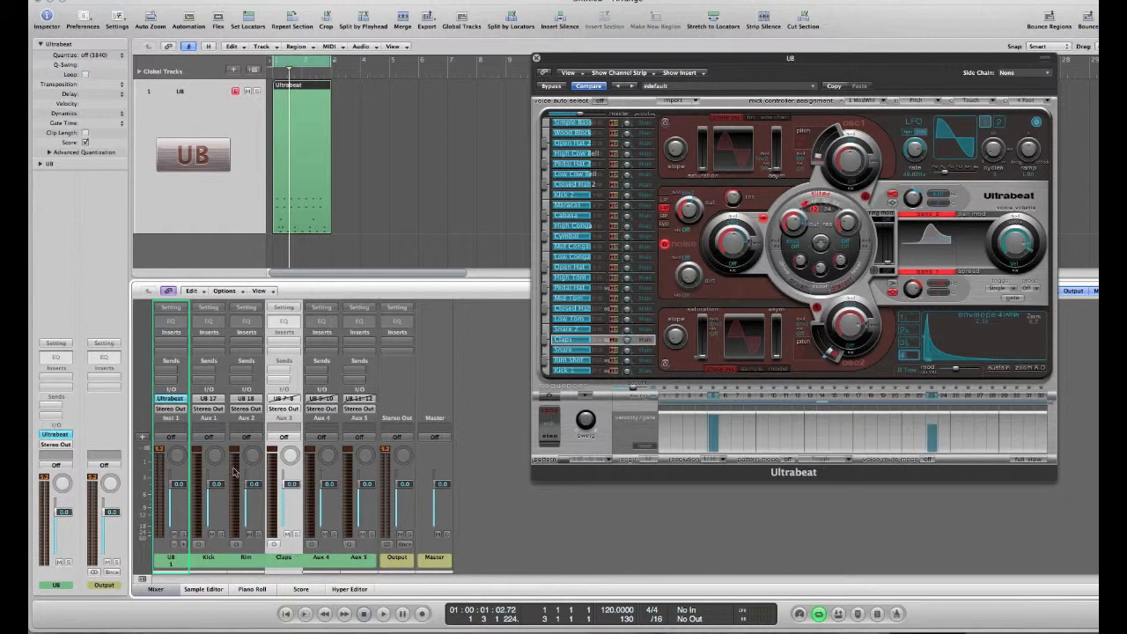
pyautogui.click(288, 401)
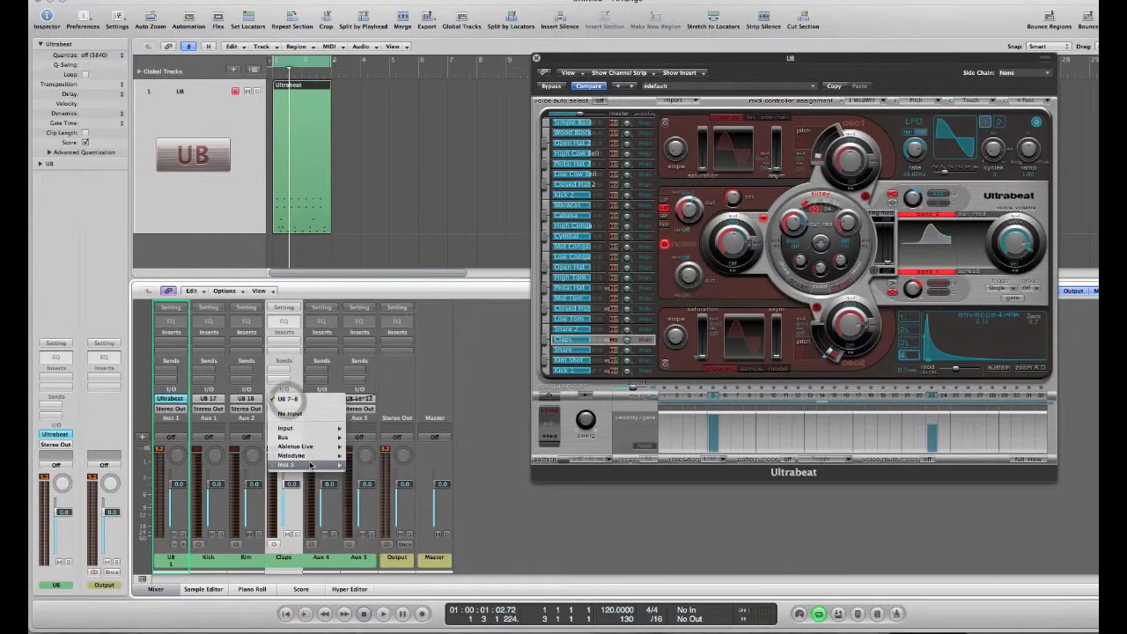
pyautogui.moveTo(312, 464)
pyautogui.click(376, 484)
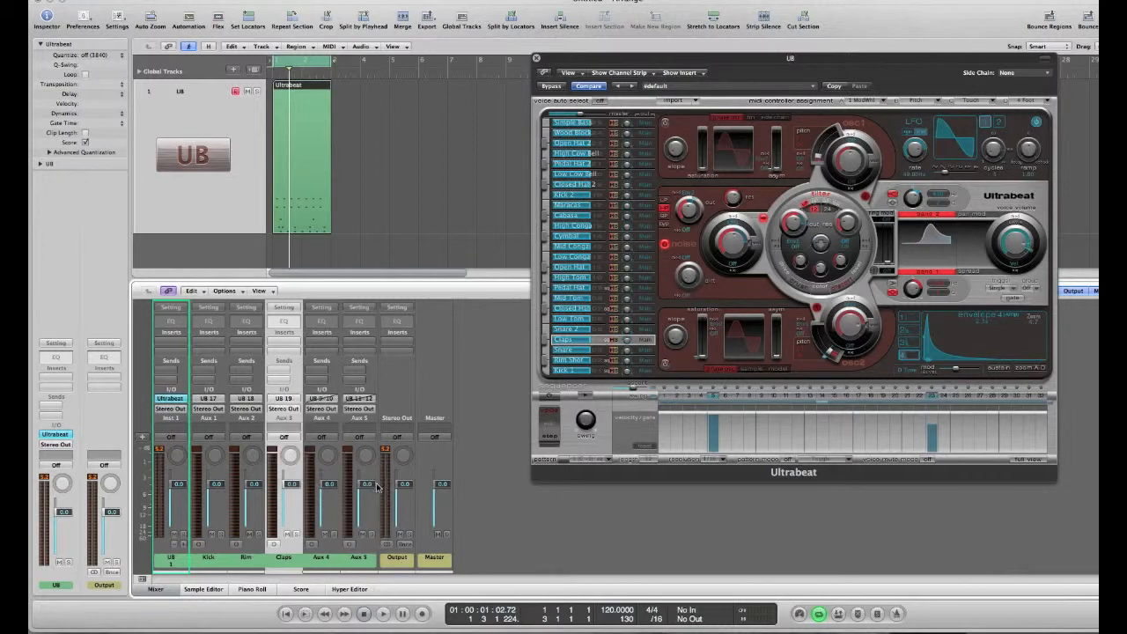
# Review the UB, Kick, Rim, Claps, Hat 1 and Hat 2 channel strips one after another.
pyautogui.click(325, 563)
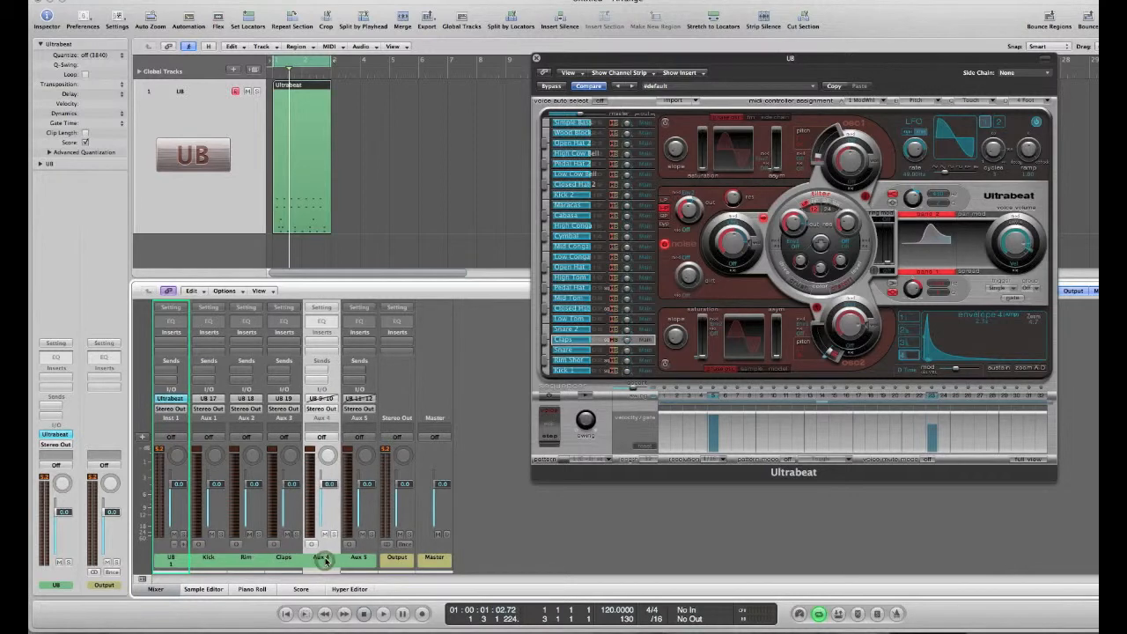
pyautogui.click(177, 563)
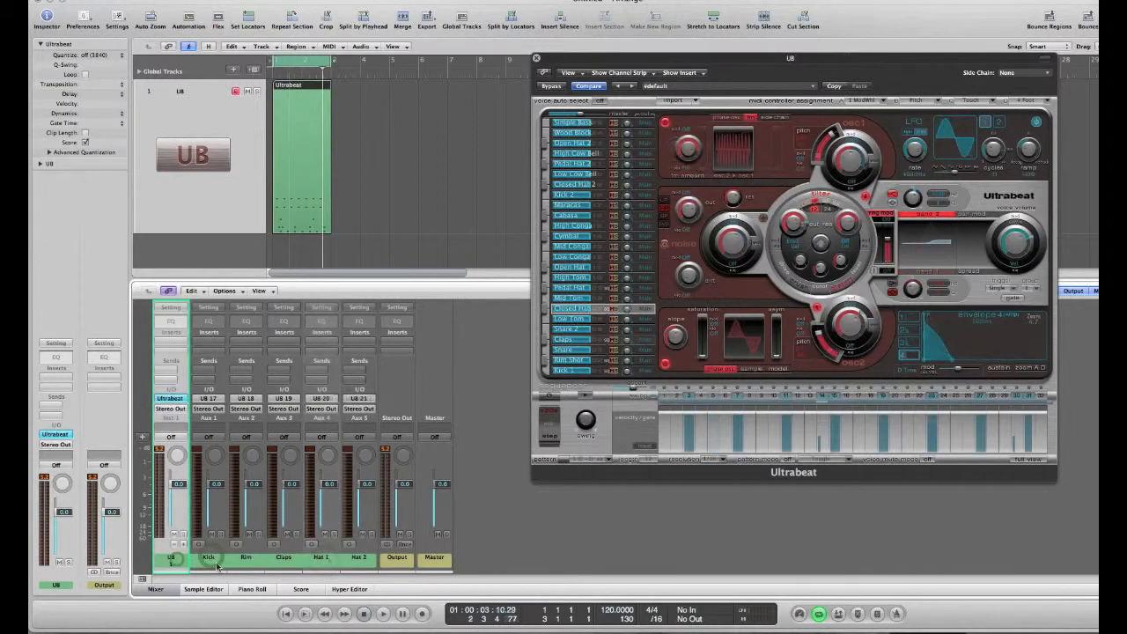
pyautogui.click(215, 563)
pyautogui.click(254, 563)
pyautogui.click(284, 564)
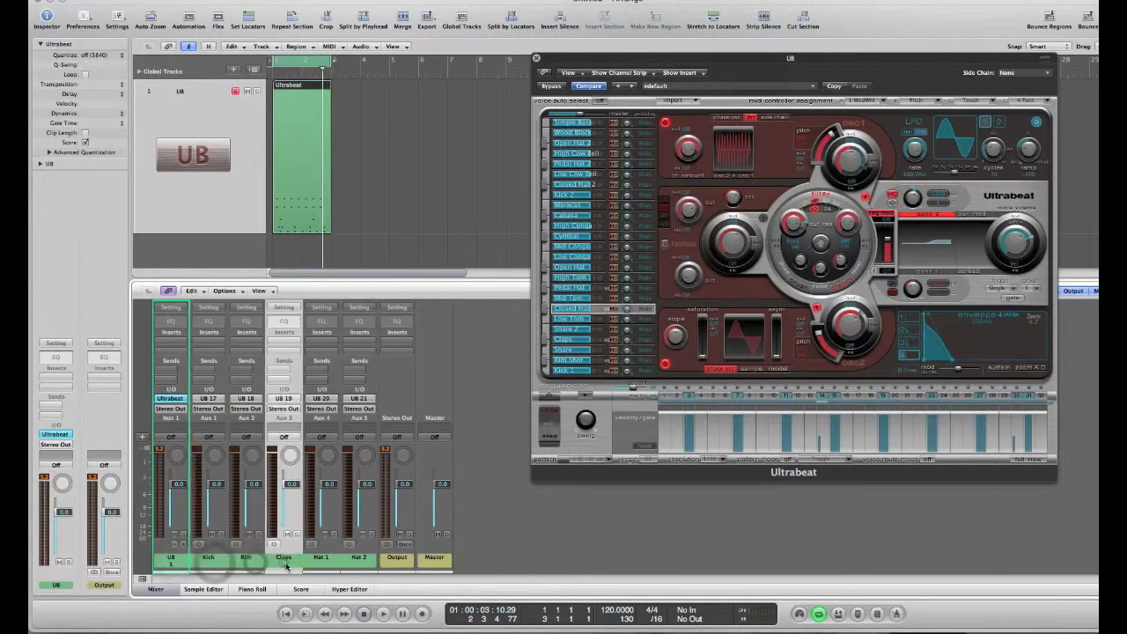
pyautogui.click(321, 558)
pyautogui.click(358, 560)
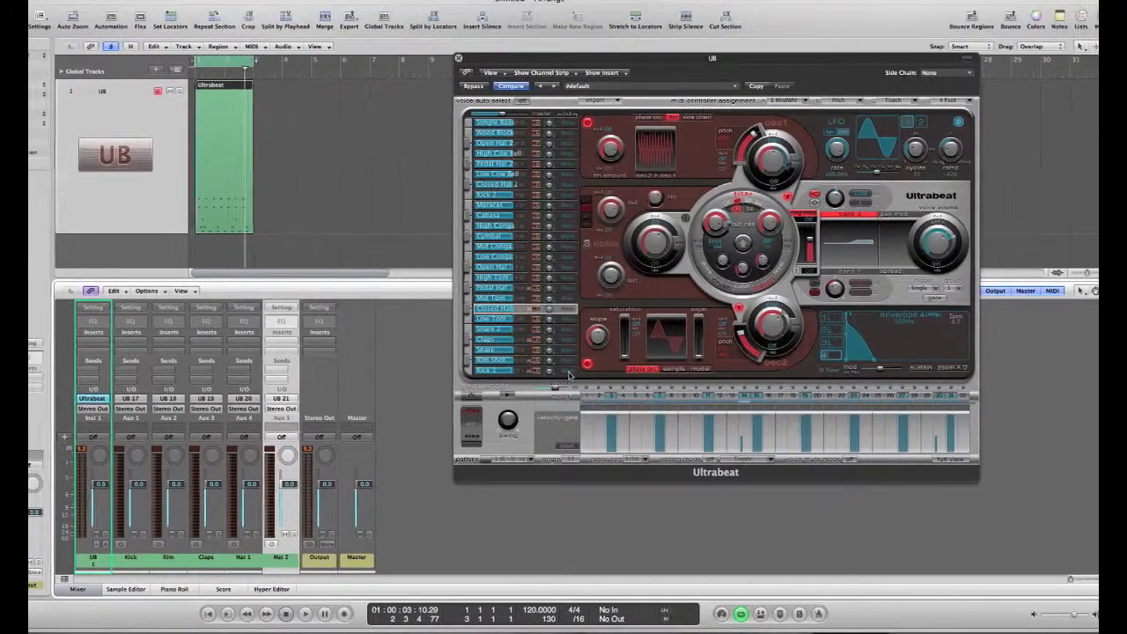
# In Ultrabeat, route the Kick 1 voice to output 17, Rim Shot to 18 and Claps to 19.
pyautogui.click(520, 371)
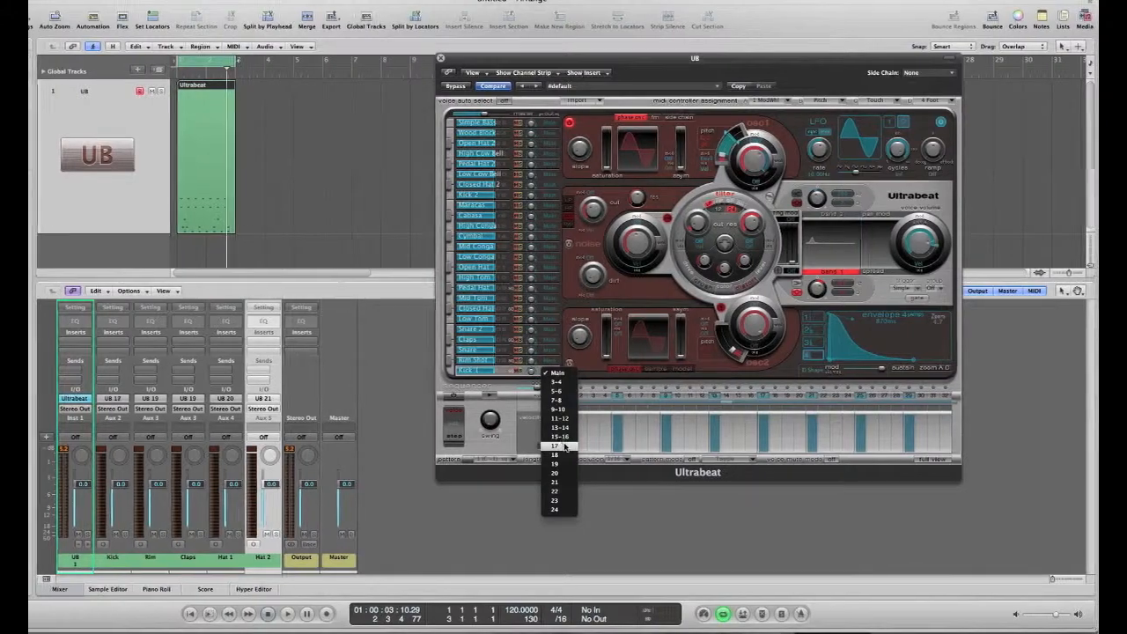
pyautogui.click(549, 371)
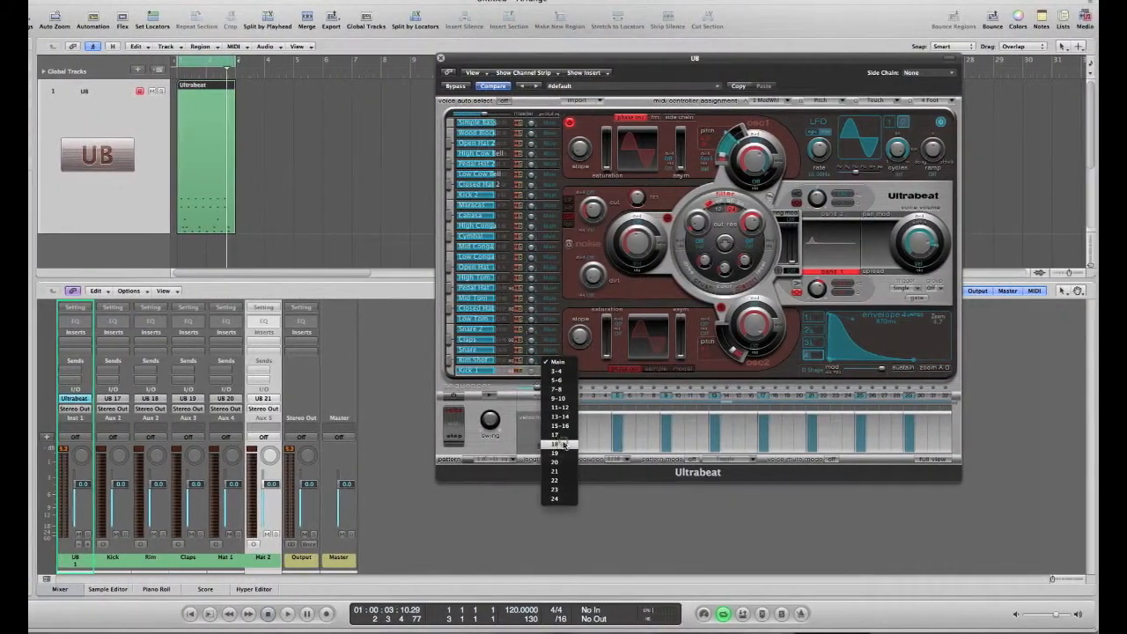
pyautogui.click(570, 377)
pyautogui.click(551, 349)
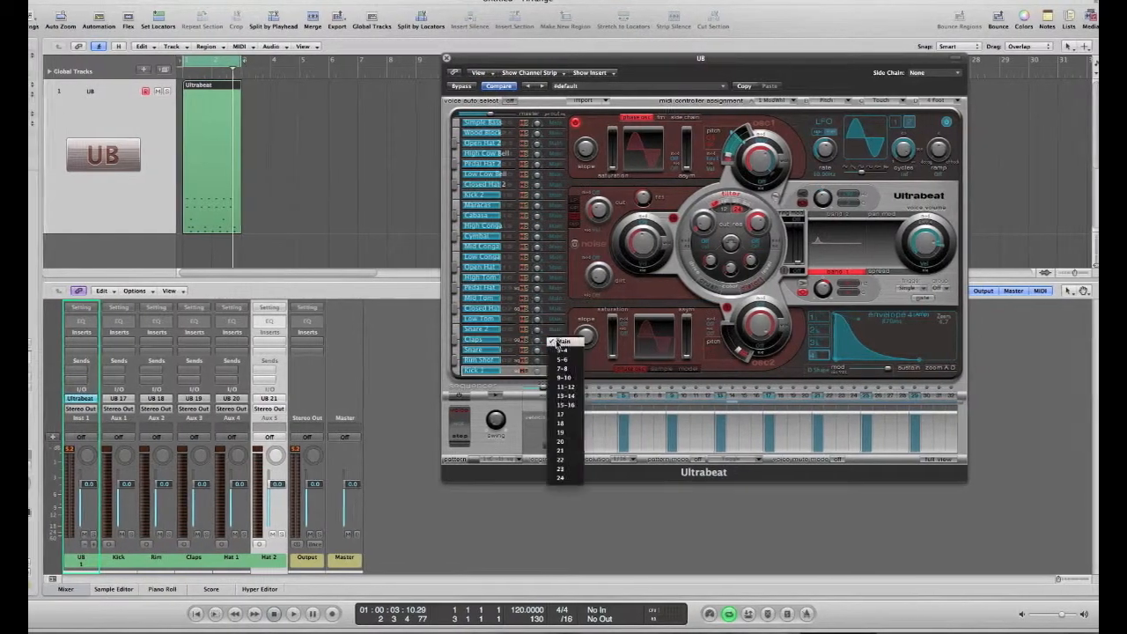
pyautogui.click(562, 433)
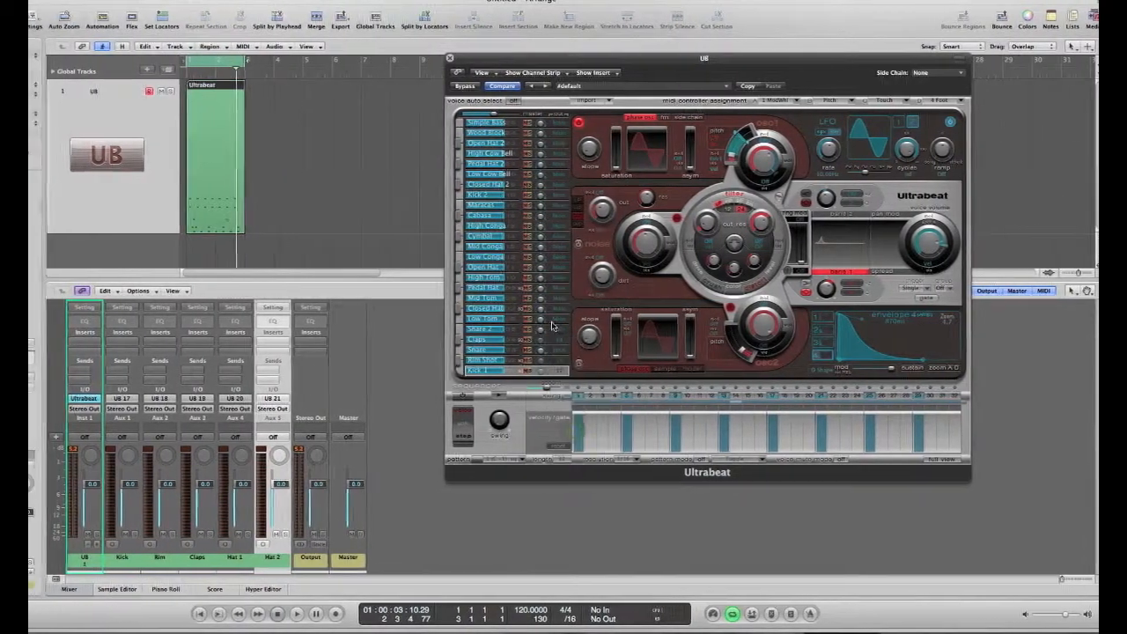
# Route the Closed Hat voice to output 20 and the Pedal Hat voice to output 21.
pyautogui.click(550, 309)
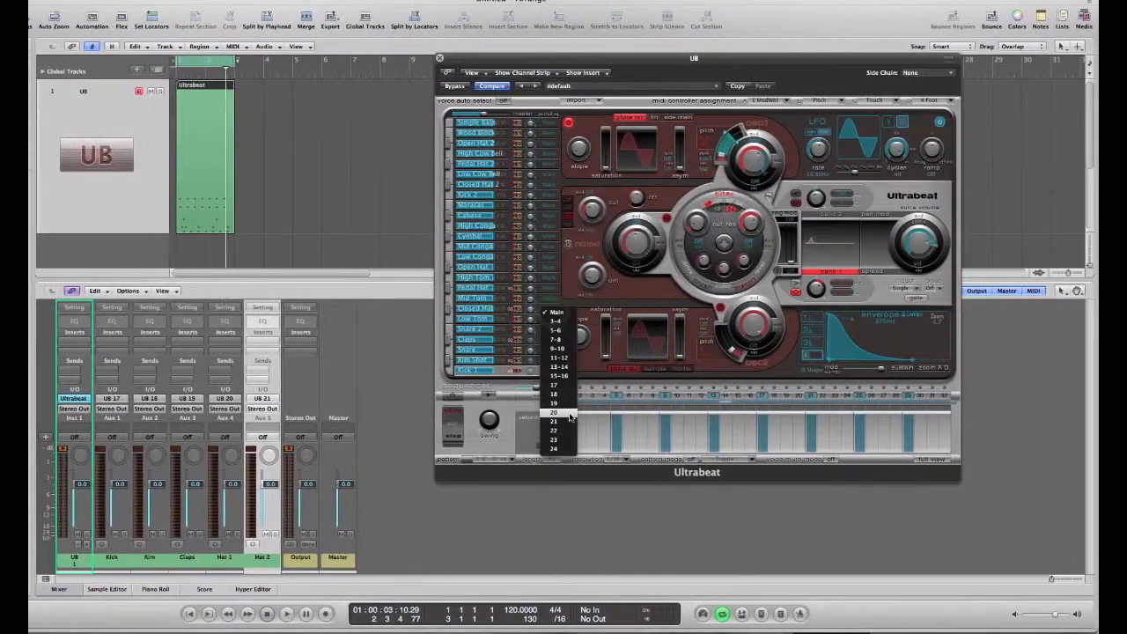
pyautogui.click(567, 414)
pyautogui.click(553, 294)
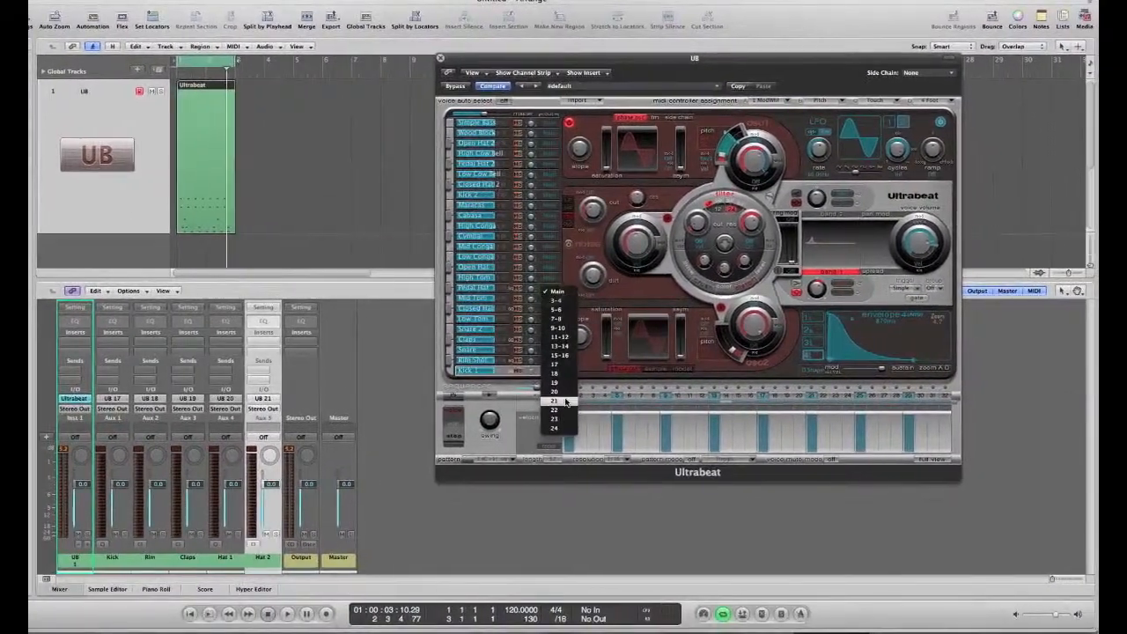
pyautogui.click(572, 414)
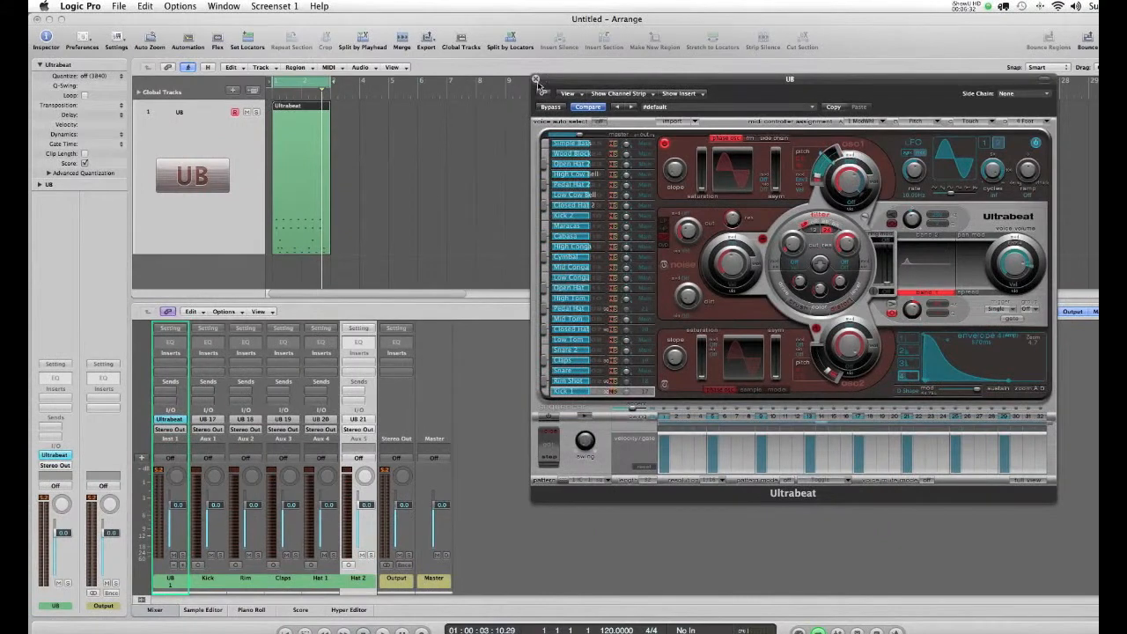
# Close the Ultrabeat window and play the loop, checking the Kick, Rim, Claps, Hat 1 and Hat 2 channels in turn.
pyautogui.click(535, 79)
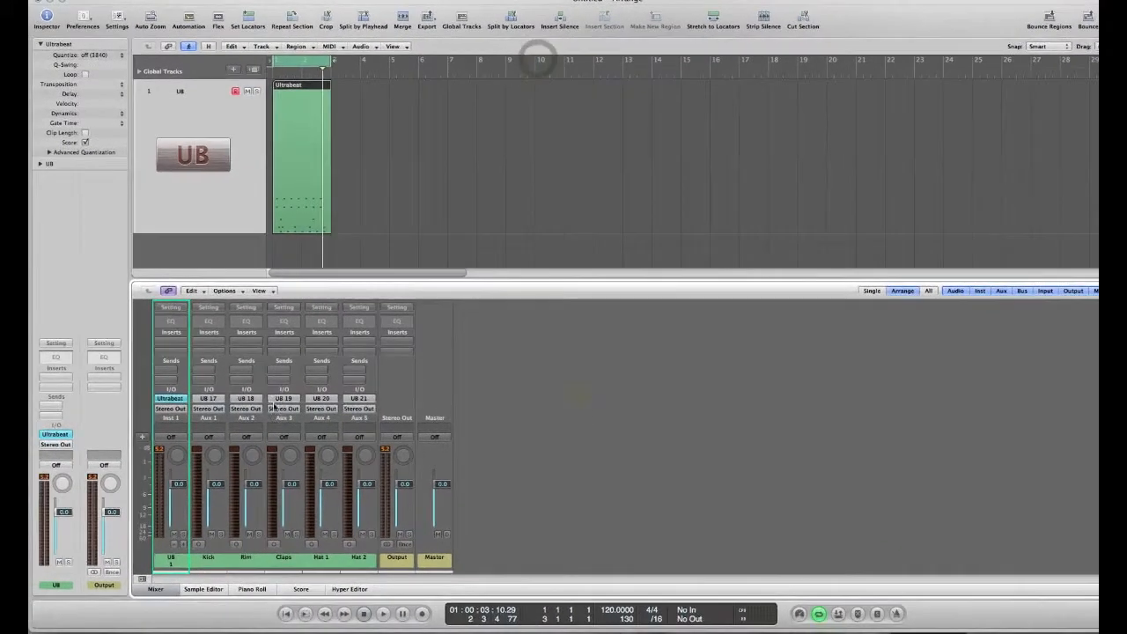
pyautogui.press('space')
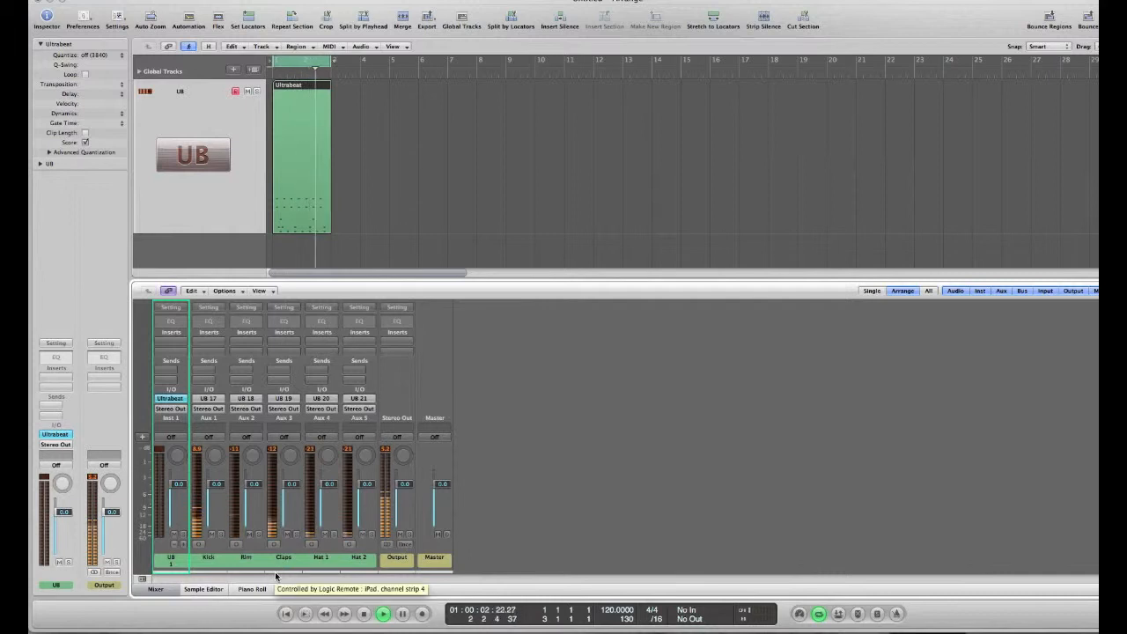
pyautogui.click(208, 558)
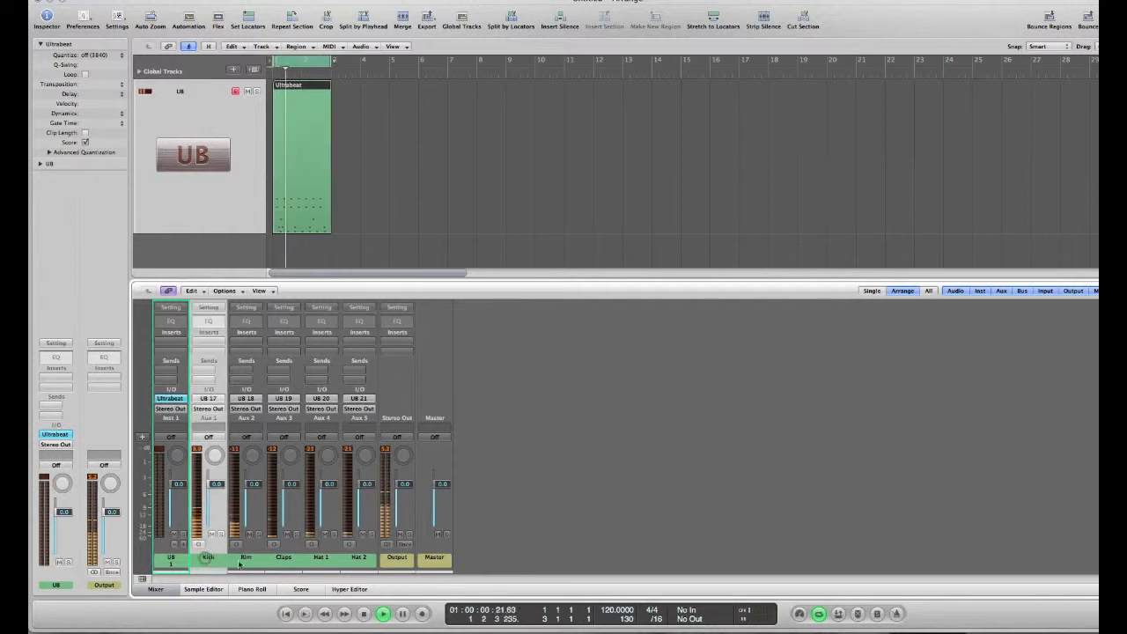
pyautogui.click(241, 560)
pyautogui.click(283, 561)
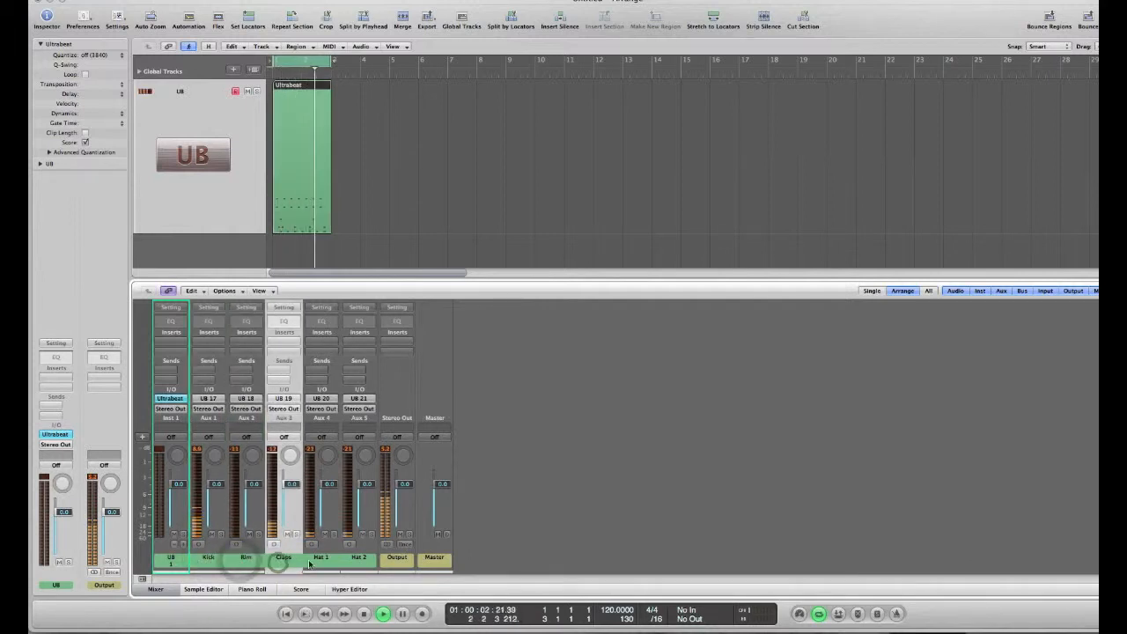
pyautogui.click(312, 561)
pyautogui.click(355, 564)
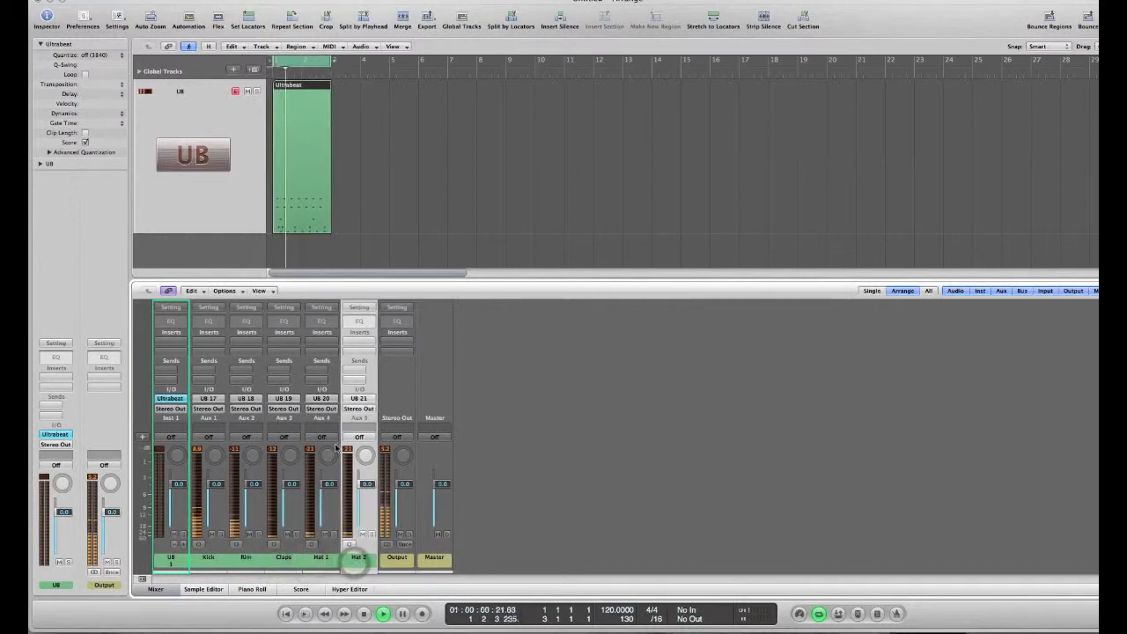
# Pan the Claps channel to +28, Hat 1 to -22 and Hat 2 to -23, and recheck the Kick and Rim channels.
pyautogui.moveTo(289, 455); pyautogui.dragTo(290, 439)
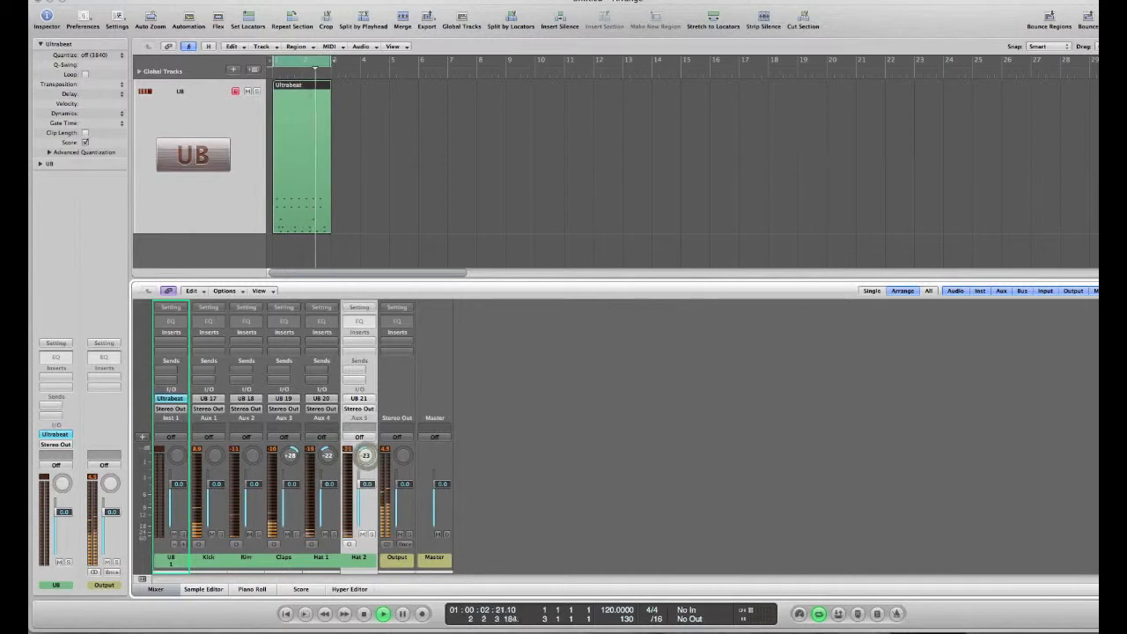
pyautogui.click(202, 565)
pyautogui.click(238, 561)
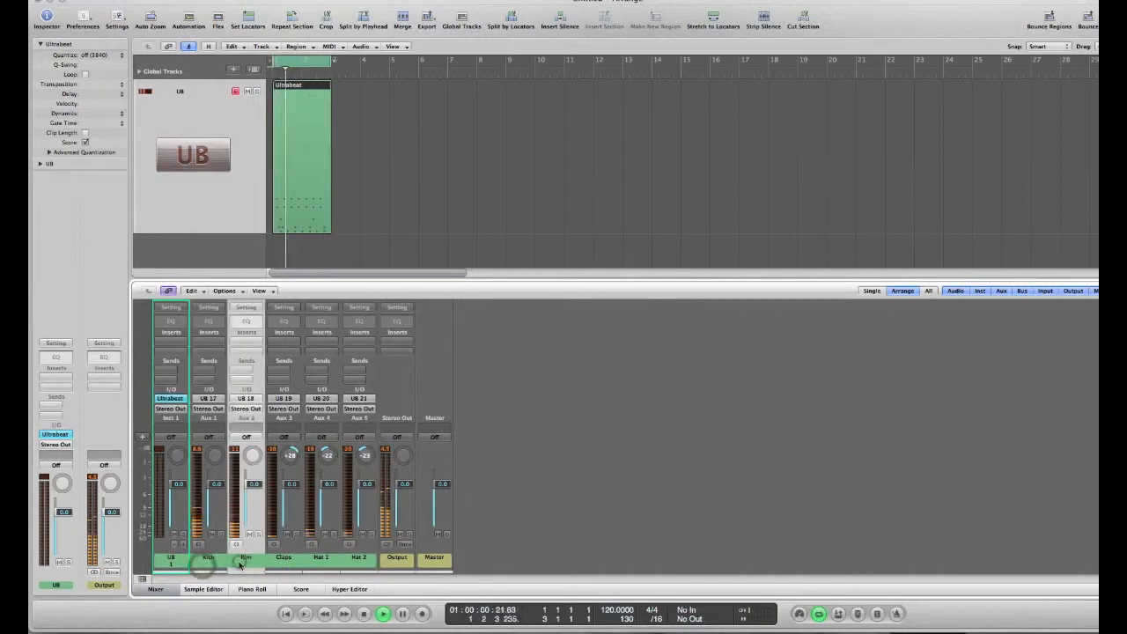
pyautogui.click(219, 536)
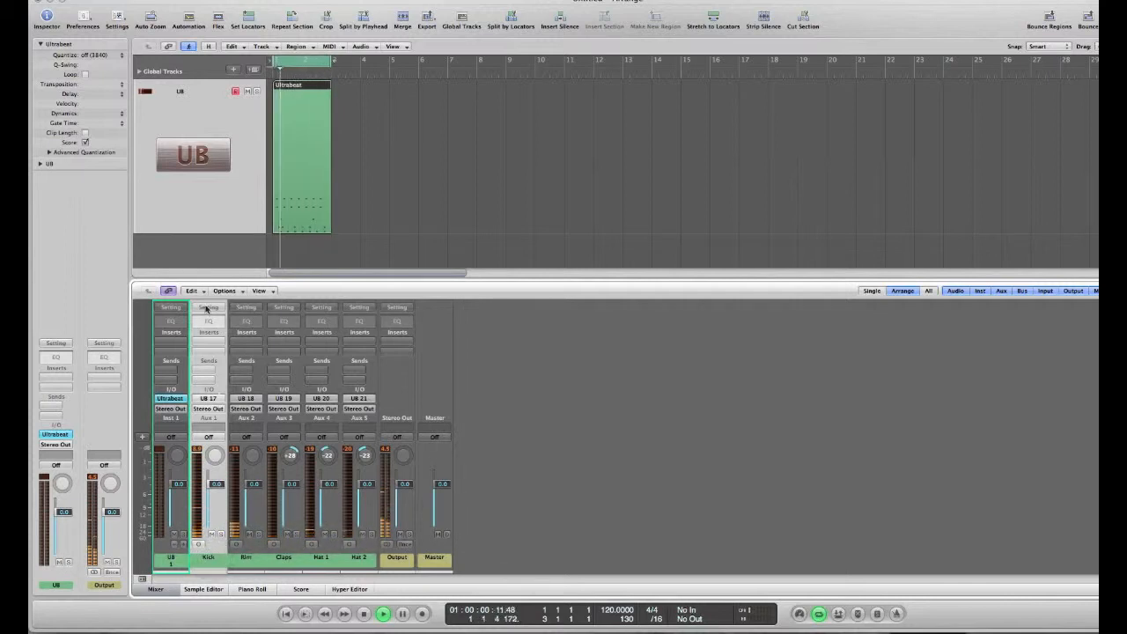
pyautogui.click(256, 560)
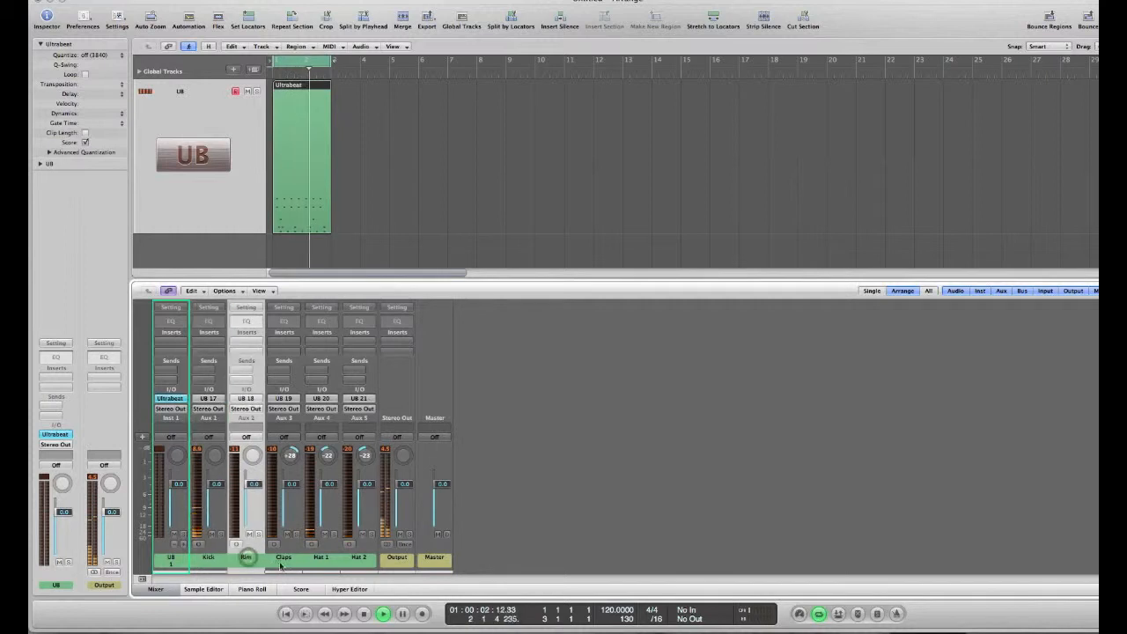
# Add a Channel EQ to Claps with a 48 dB/Oct low cut at 375 Hz and a +6.0 dB high shelf at 1000 Hz.
pyautogui.click(280, 564)
pyautogui.click(283, 339)
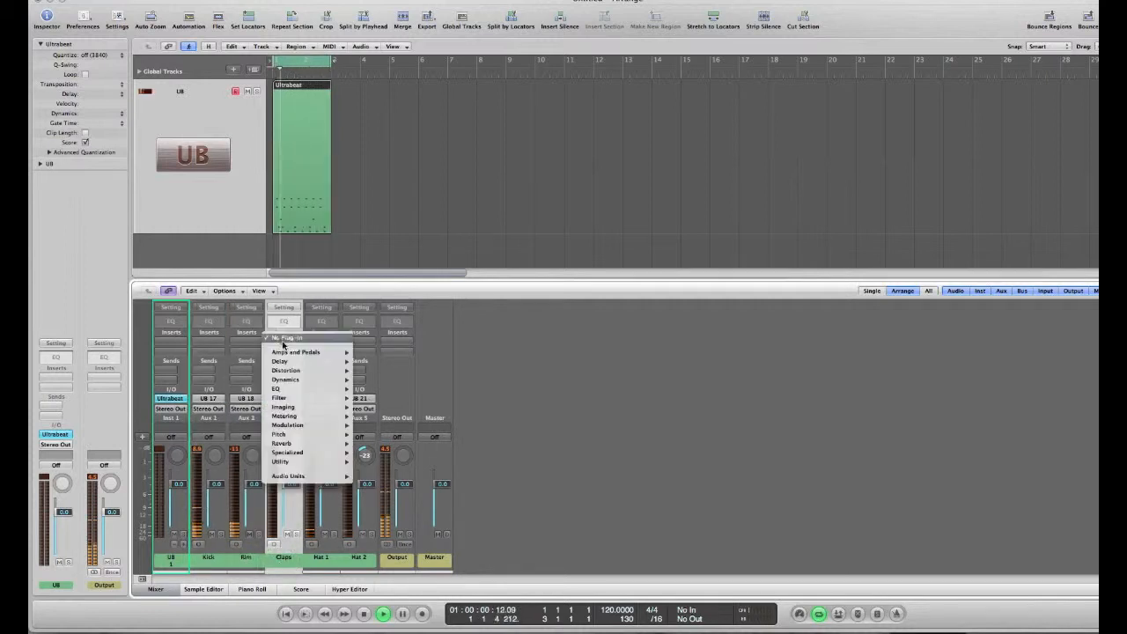
pyautogui.click(282, 339)
pyautogui.doubleClick(284, 323)
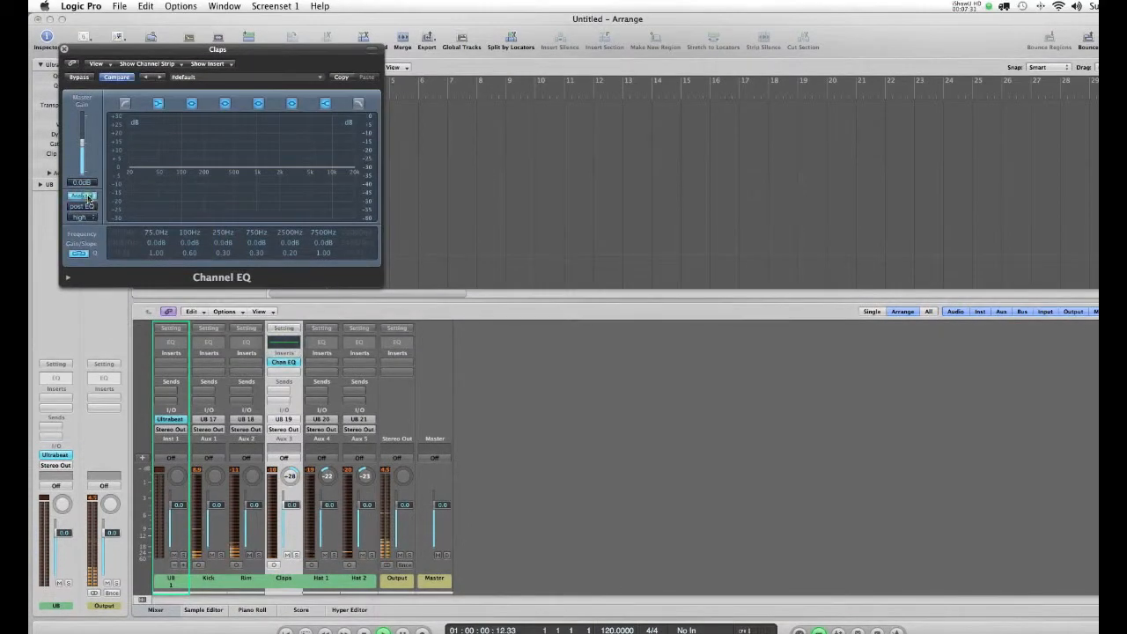
pyautogui.click(125, 103)
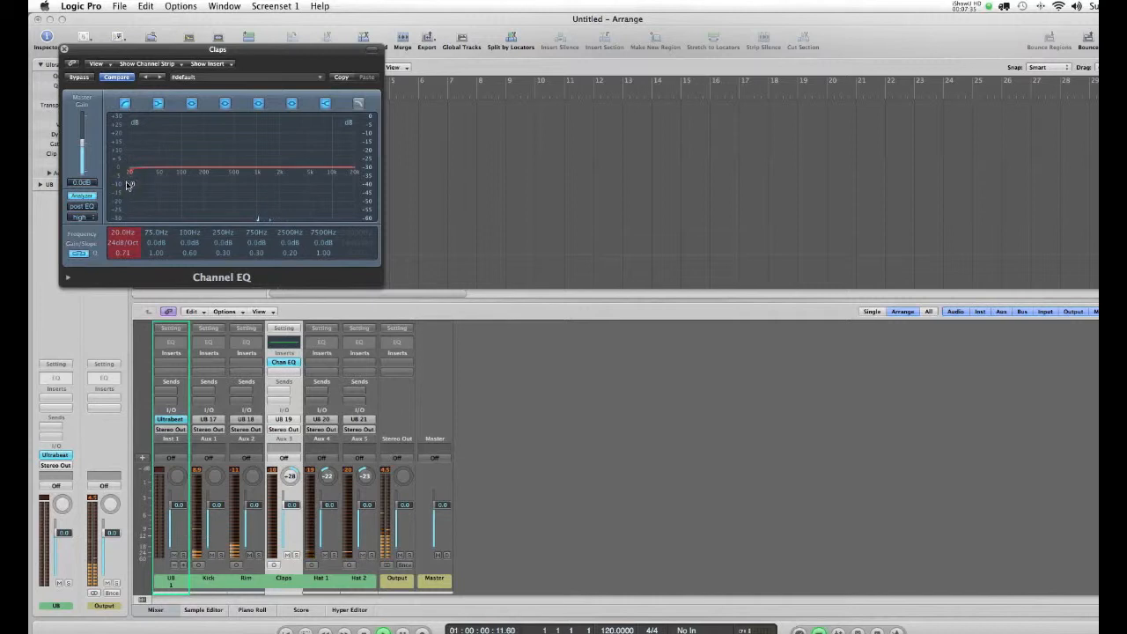
pyautogui.moveTo(120, 235); pyautogui.dragTo(114, 116)
pyautogui.moveTo(294, 160); pyautogui.dragTo(265, 156)
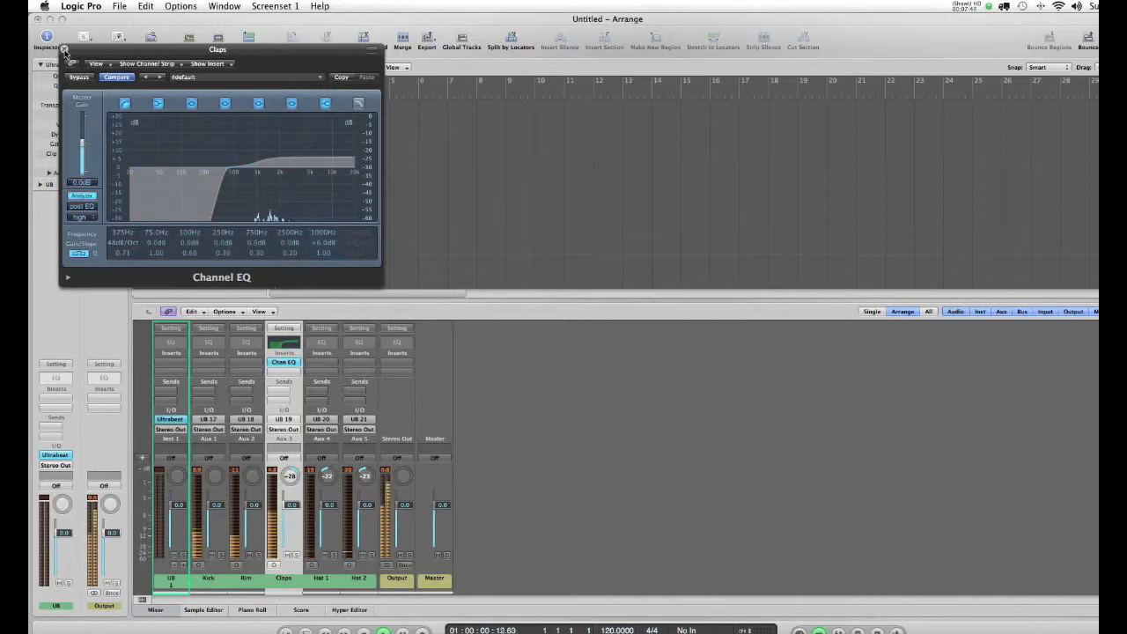
pyautogui.click(64, 50)
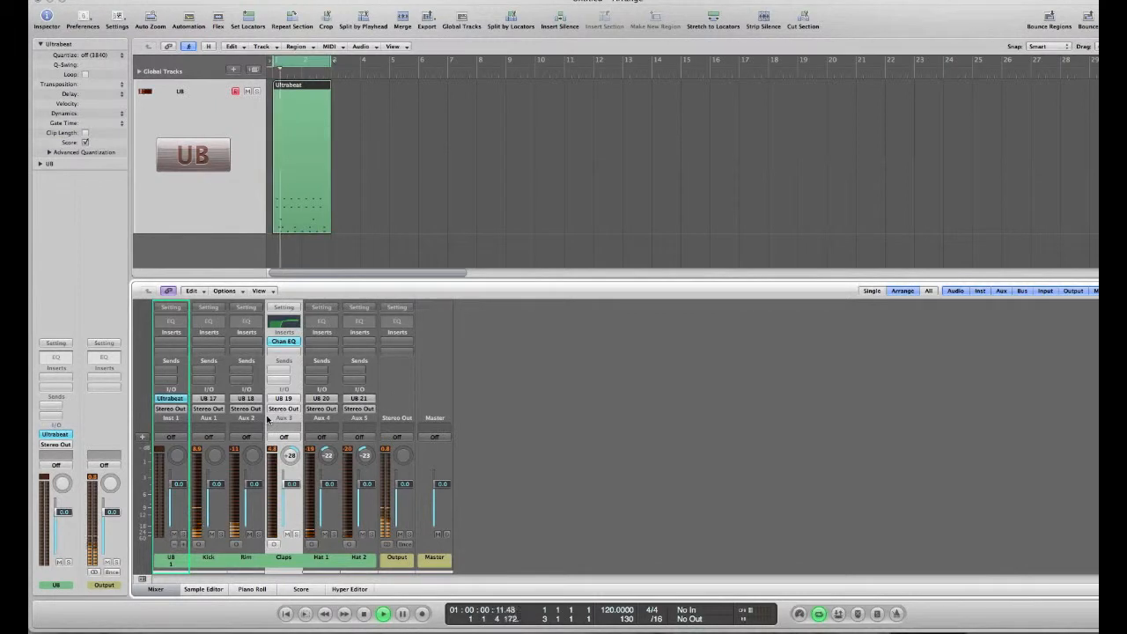
# Insert a Noise Gate after the EQ on Claps, raise its threshold and set its reduction to about -79 dB.
pyautogui.click(287, 354)
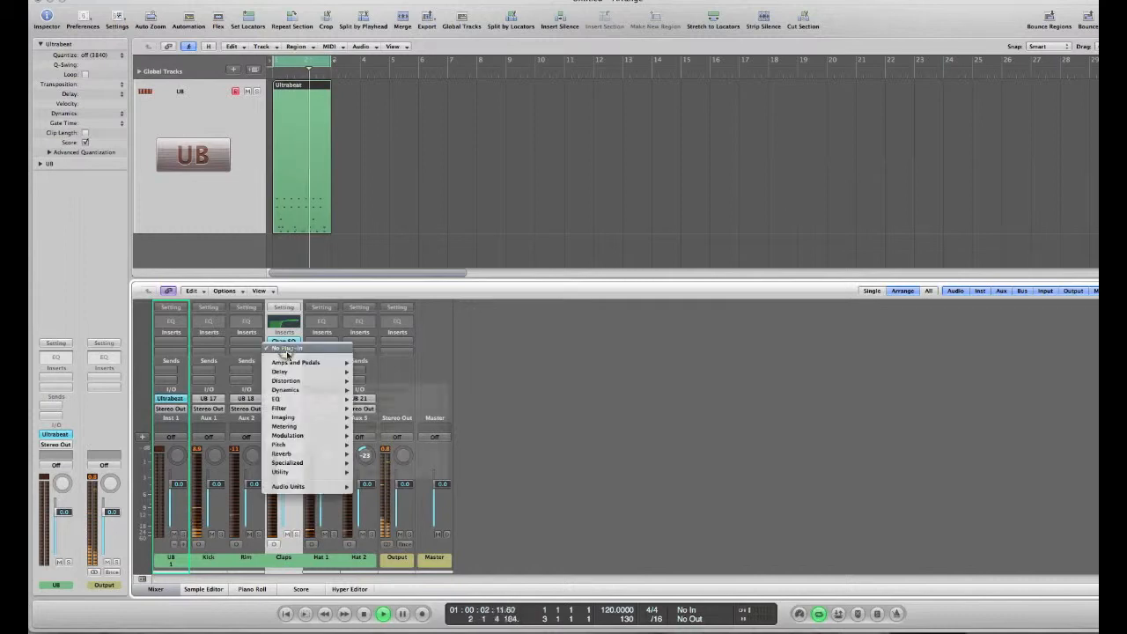
pyautogui.moveTo(319, 393)
pyautogui.moveTo(402, 454)
pyautogui.click(458, 454)
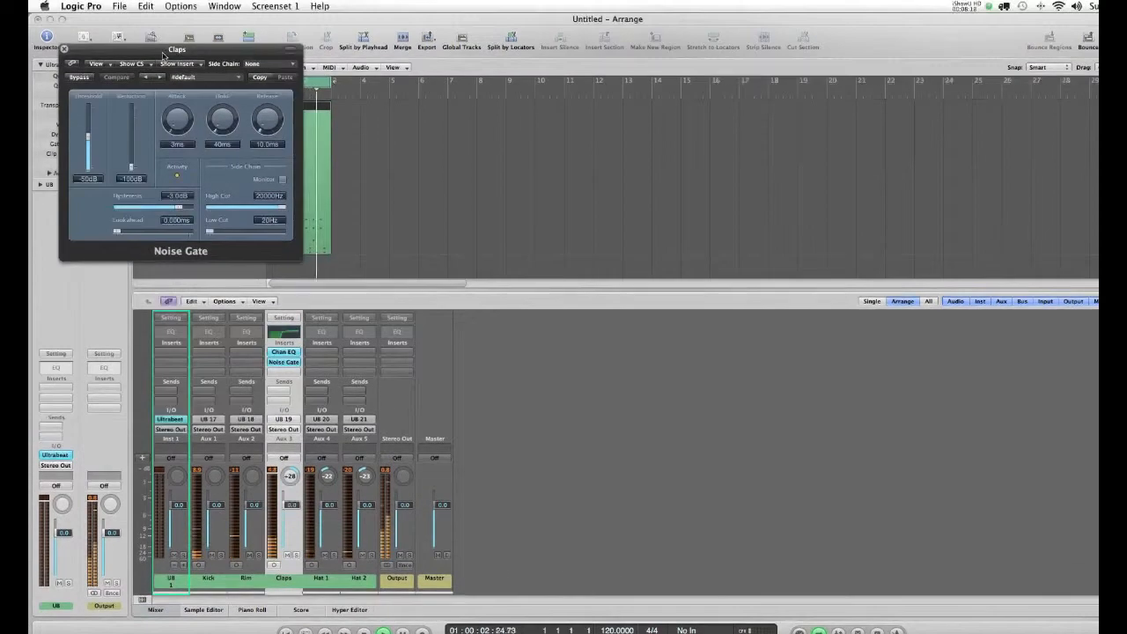
pyautogui.moveTo(165, 18); pyautogui.dragTo(559, 220)
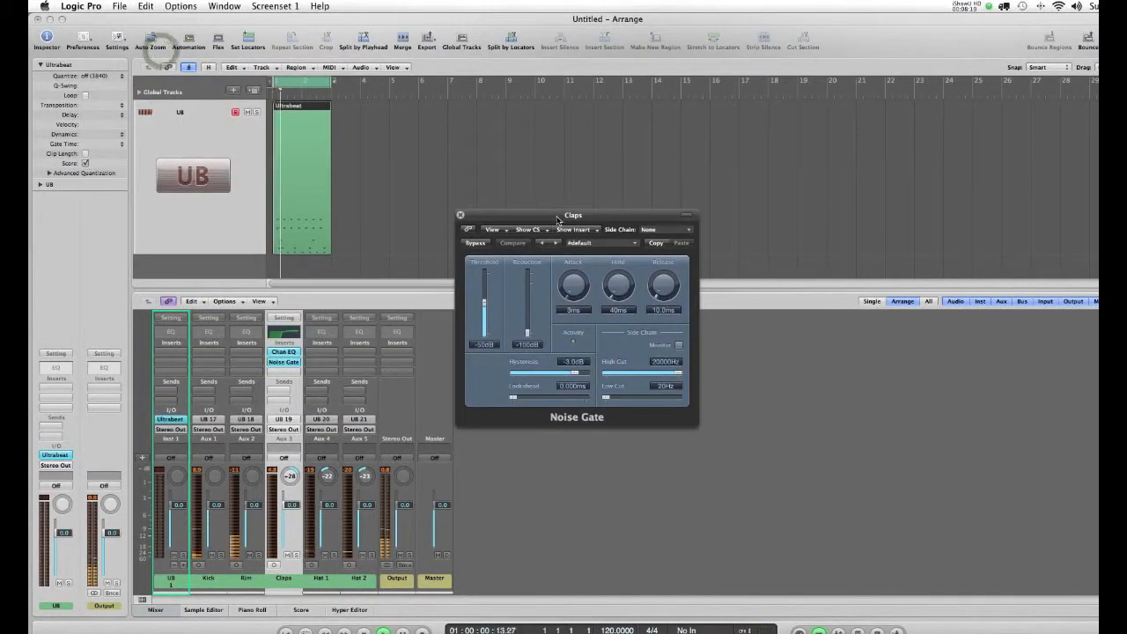
pyautogui.moveTo(485, 313); pyautogui.dragTo(485, 304)
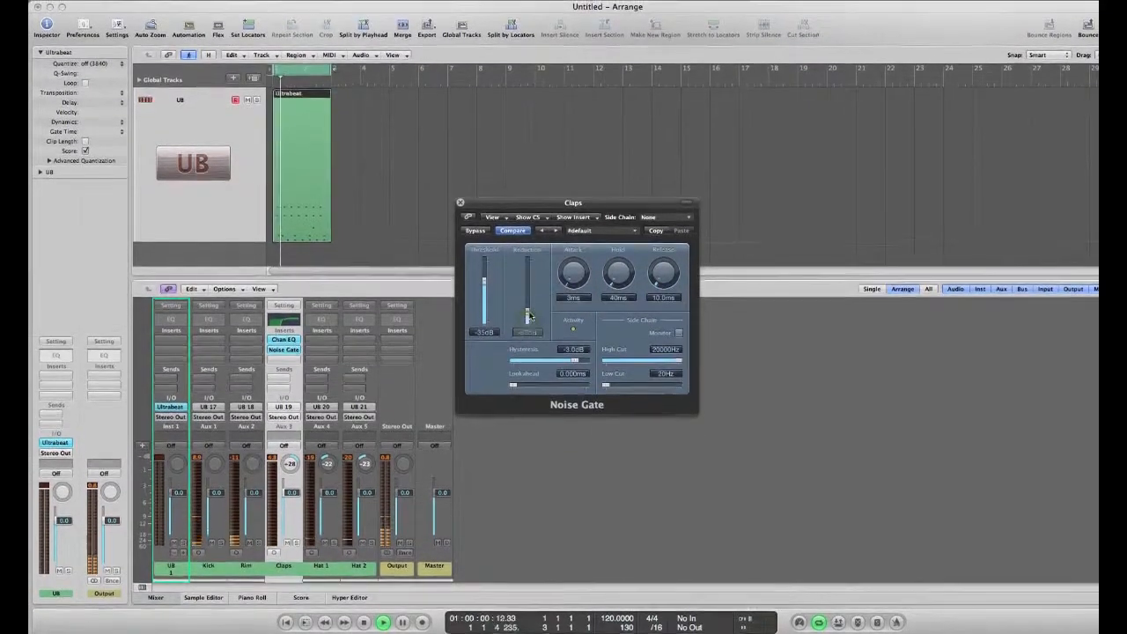
pyautogui.moveTo(504, 315); pyautogui.dragTo(496, 304)
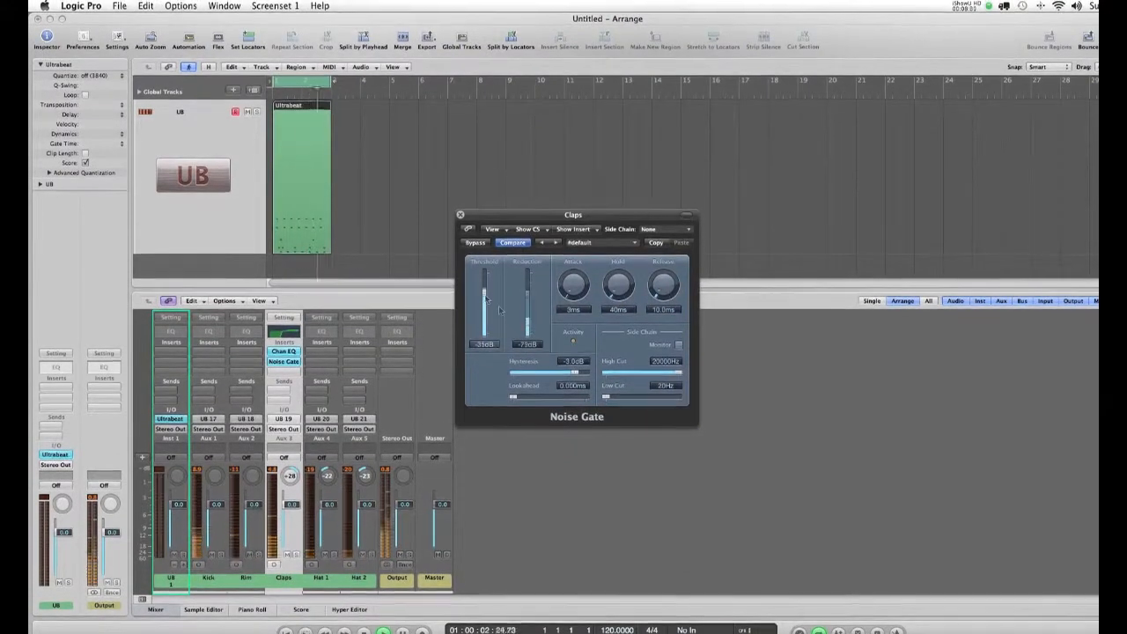
pyautogui.click(459, 215)
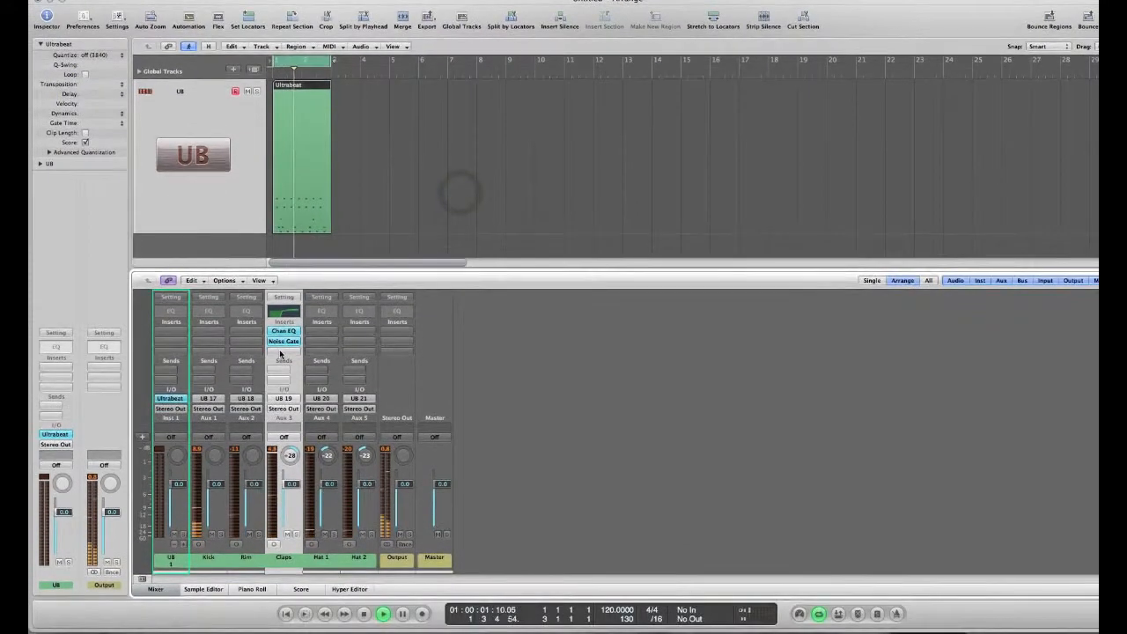
# Insert a mono Space Designer reverb after the Noise Gate on Claps and move its window clear of the mixer.
pyautogui.click(283, 366)
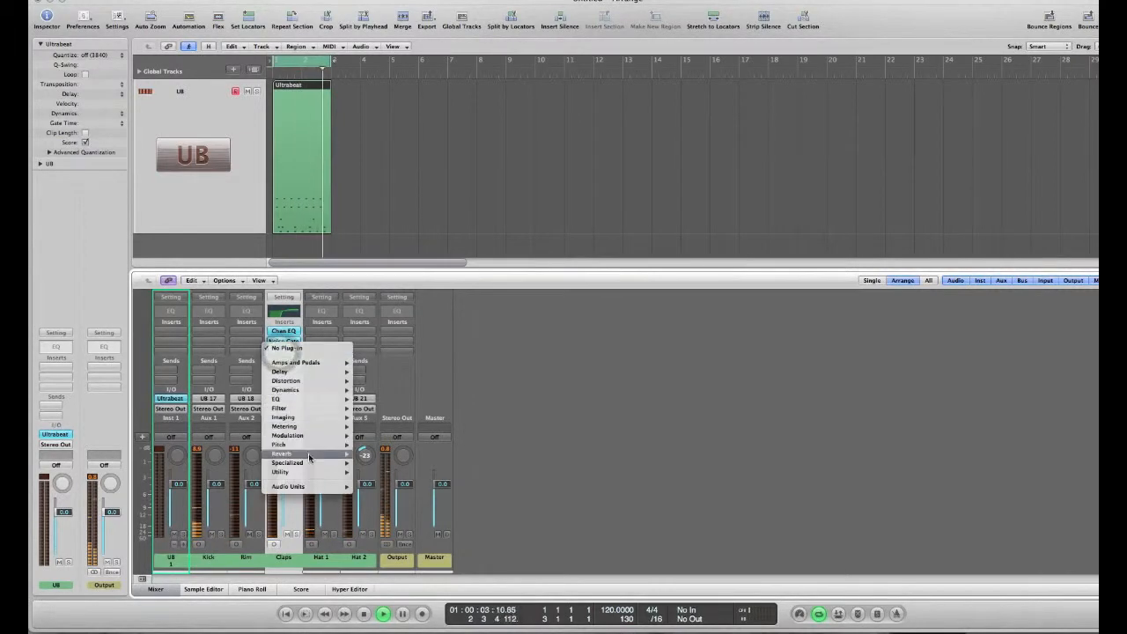
pyautogui.moveTo(291, 453)
pyautogui.moveTo(405, 499)
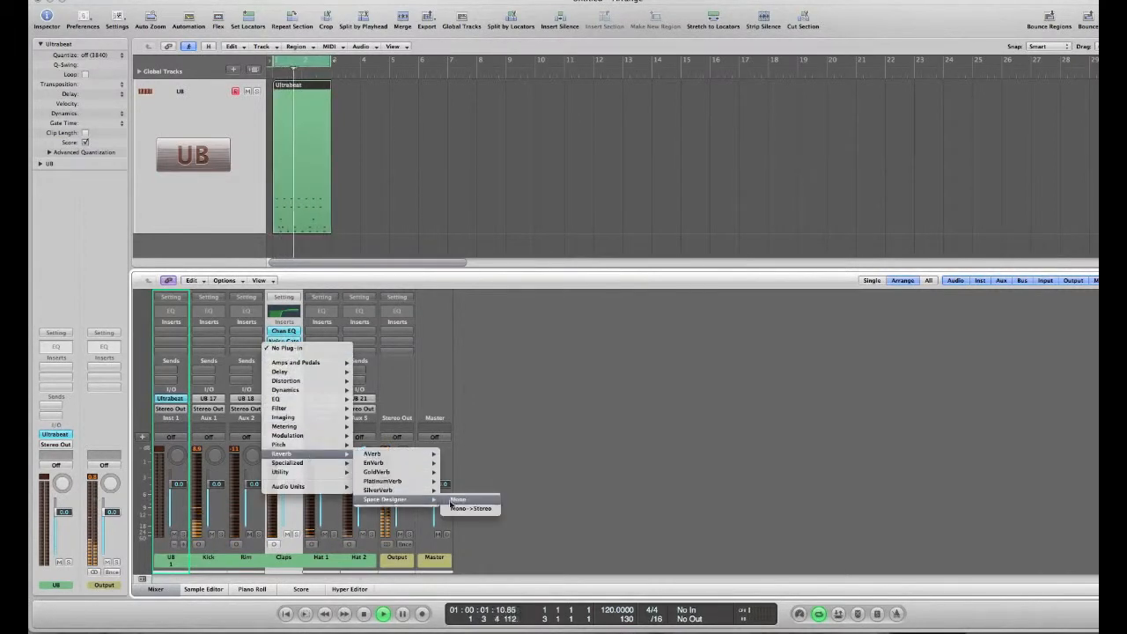
pyautogui.click(460, 500)
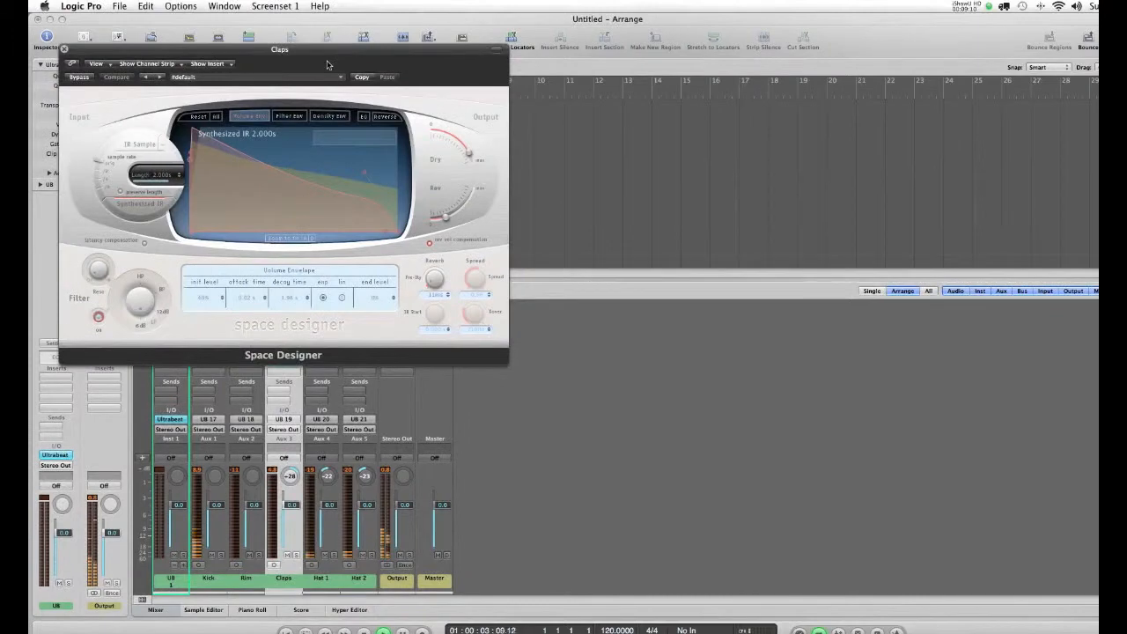
pyautogui.moveTo(326, 55); pyautogui.dragTo(795, 164)
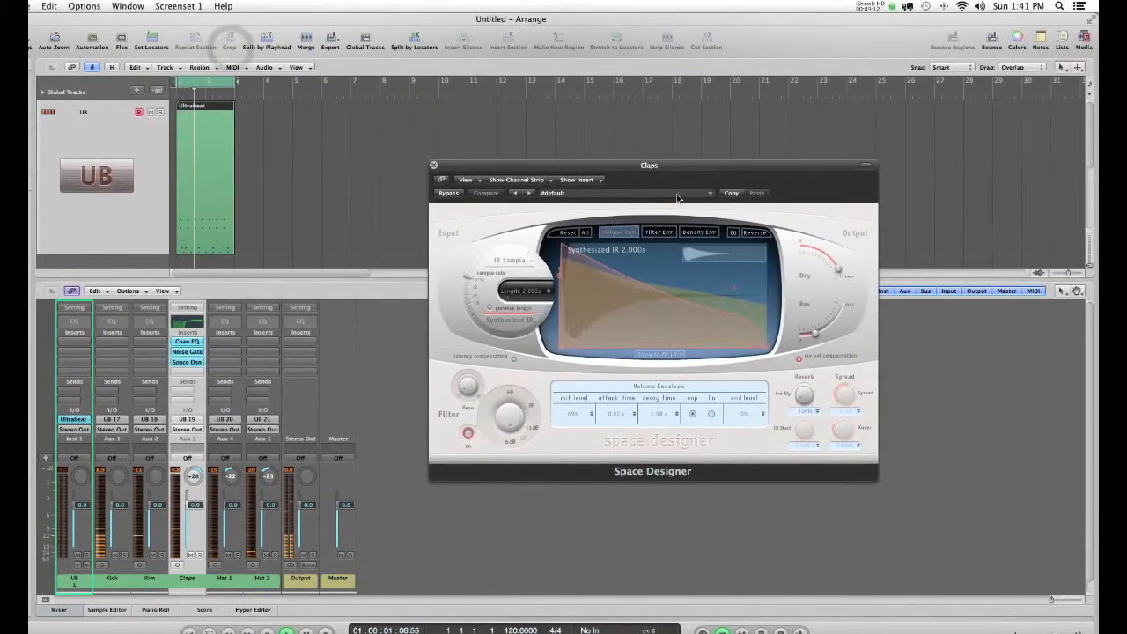
# Load the medium hall preset 1.4s Bright Hall in Space Designer and set the reverb output to about -16.5 dB.
pyautogui.click(773, 198)
pyautogui.moveTo(713, 312)
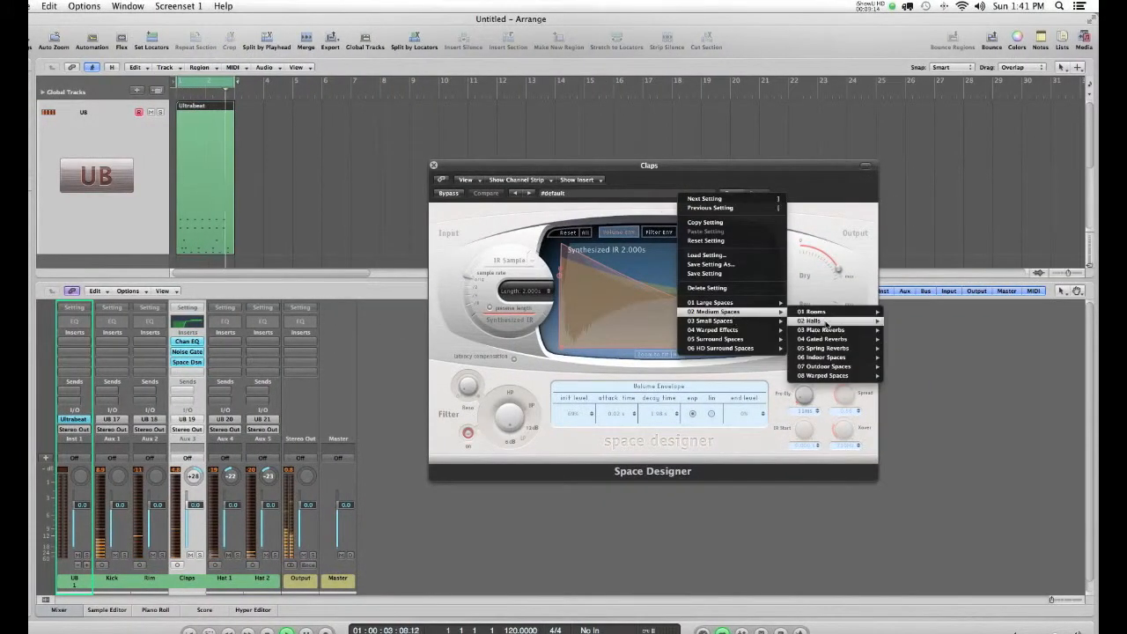
pyautogui.moveTo(811, 320)
pyautogui.click(897, 328)
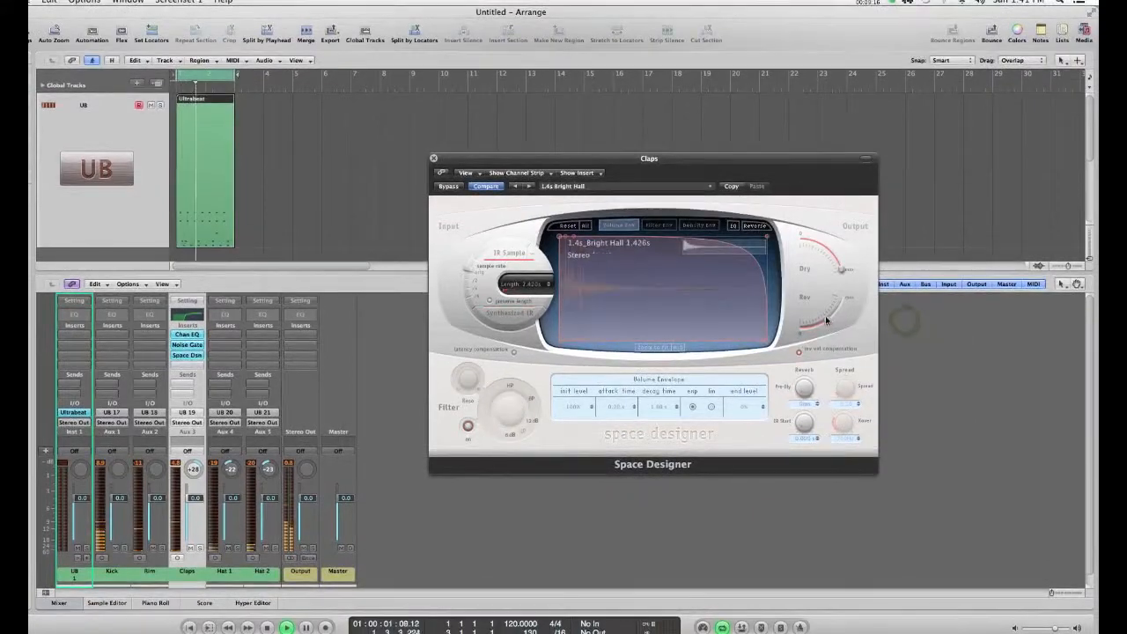
pyautogui.moveTo(821, 321)
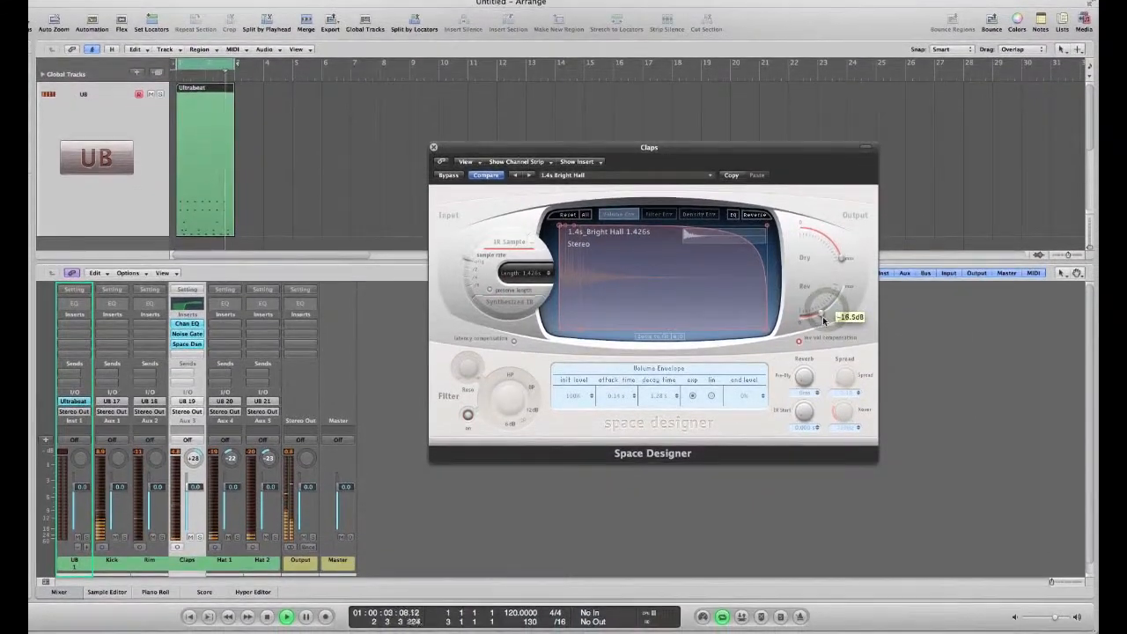
pyautogui.moveTo(828, 318); pyautogui.dragTo(824, 320)
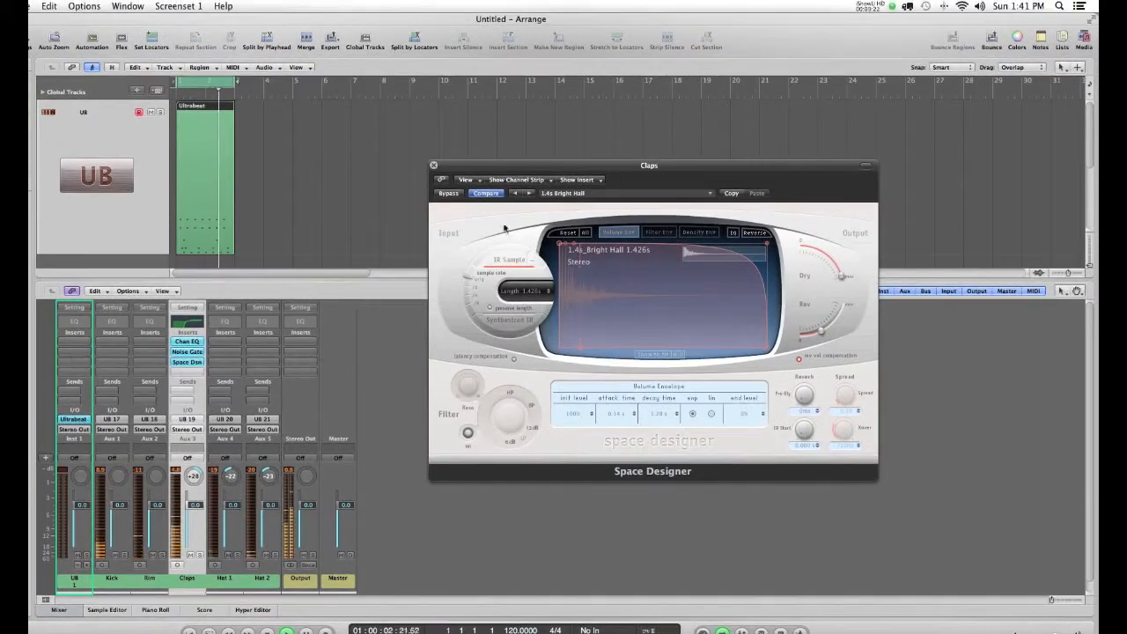
pyautogui.press('i')
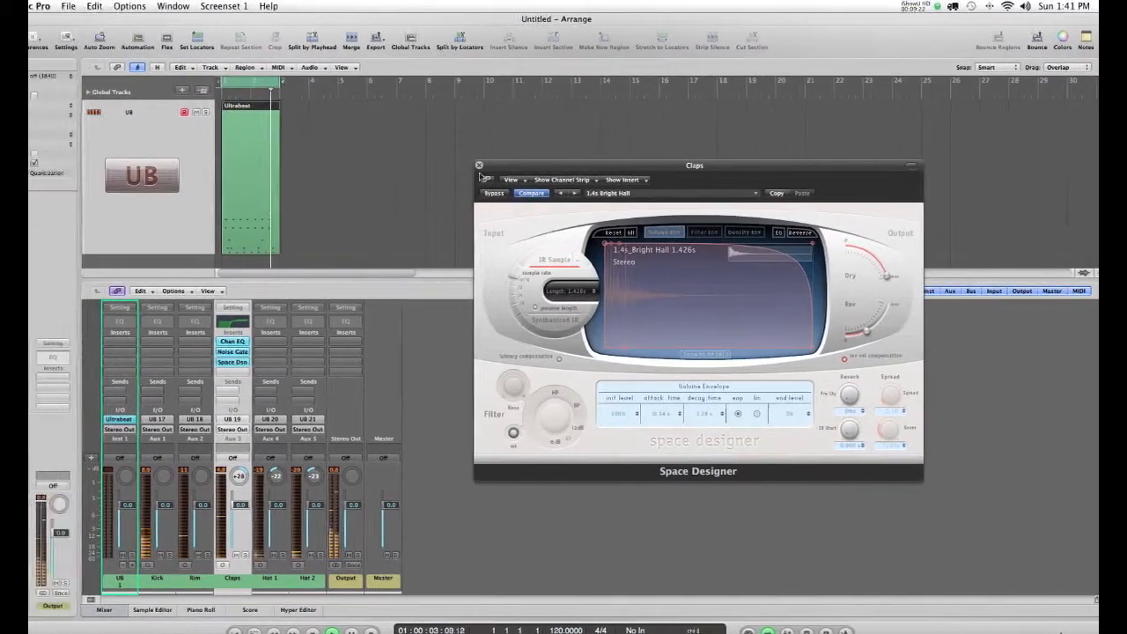
pyautogui.click(530, 167)
# Insert a Delay Designer on the Hat 2 channel and load its Bounce Pattern preset.
pyautogui.click(360, 572)
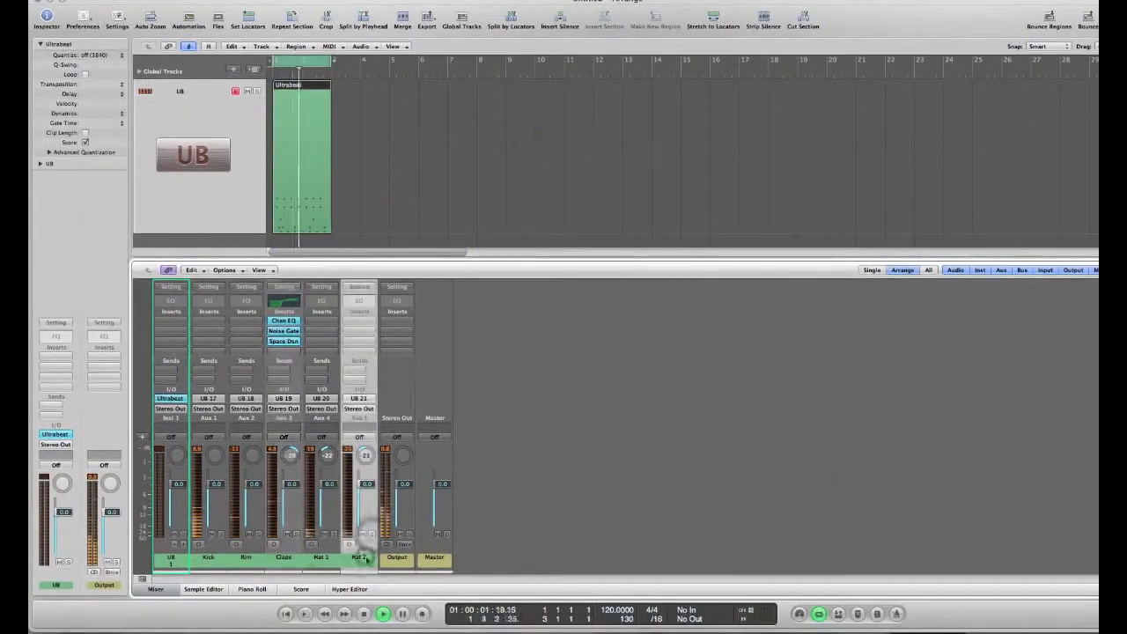
pyautogui.click(358, 319)
pyautogui.moveTo(372, 343)
pyautogui.moveTo(476, 342)
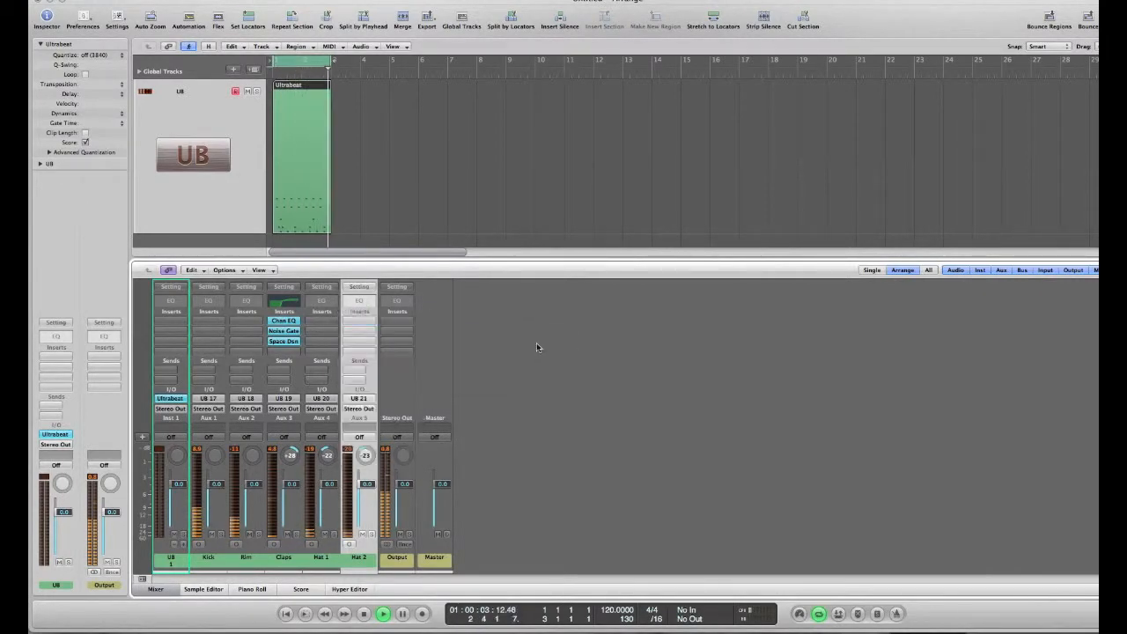
pyautogui.click(536, 342)
pyautogui.moveTo(258, 55); pyautogui.dragTo(671, 116)
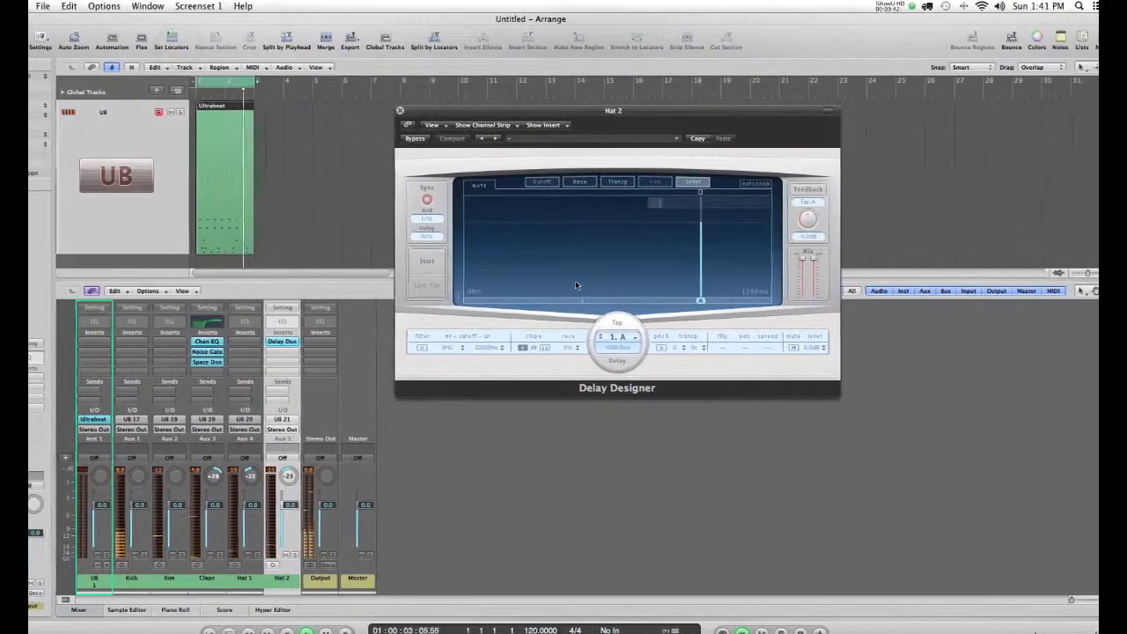
pyautogui.click(621, 138)
pyautogui.moveTo(710, 255)
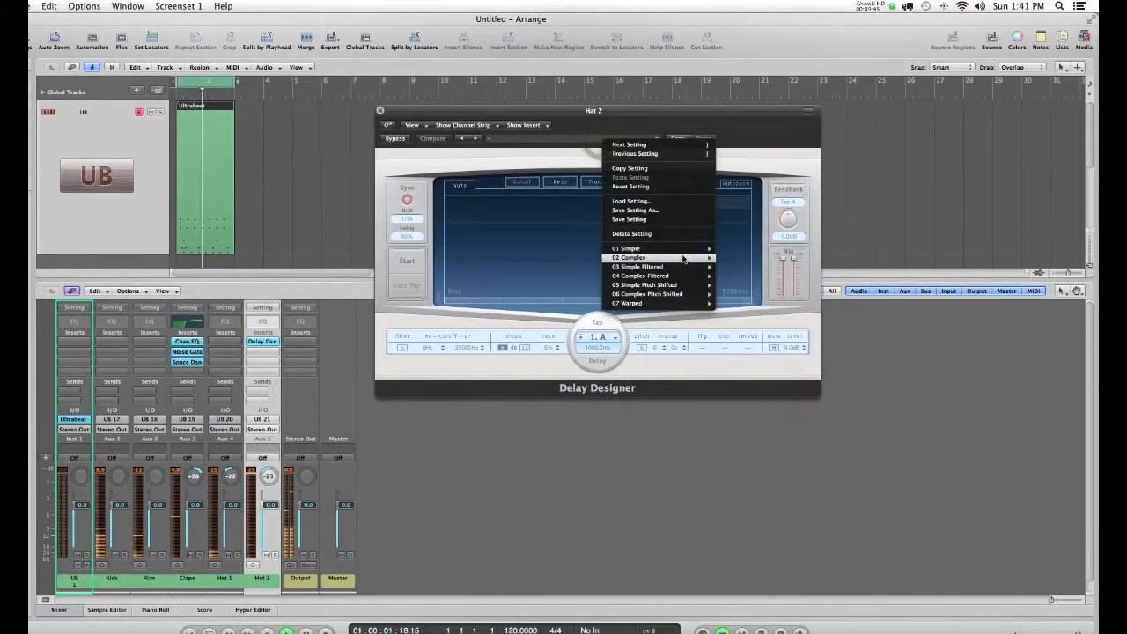
pyautogui.click(750, 272)
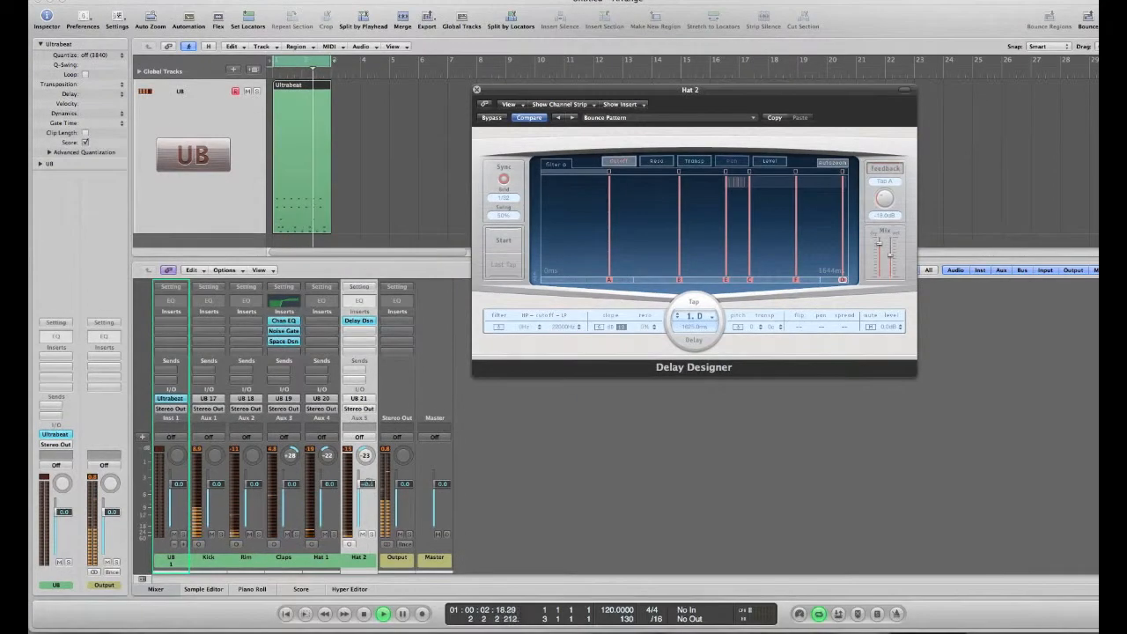
# Insert a Compressor after the Delay Designer on Hat 2 and set its gain to 3.0 dB.
pyautogui.click(363, 352)
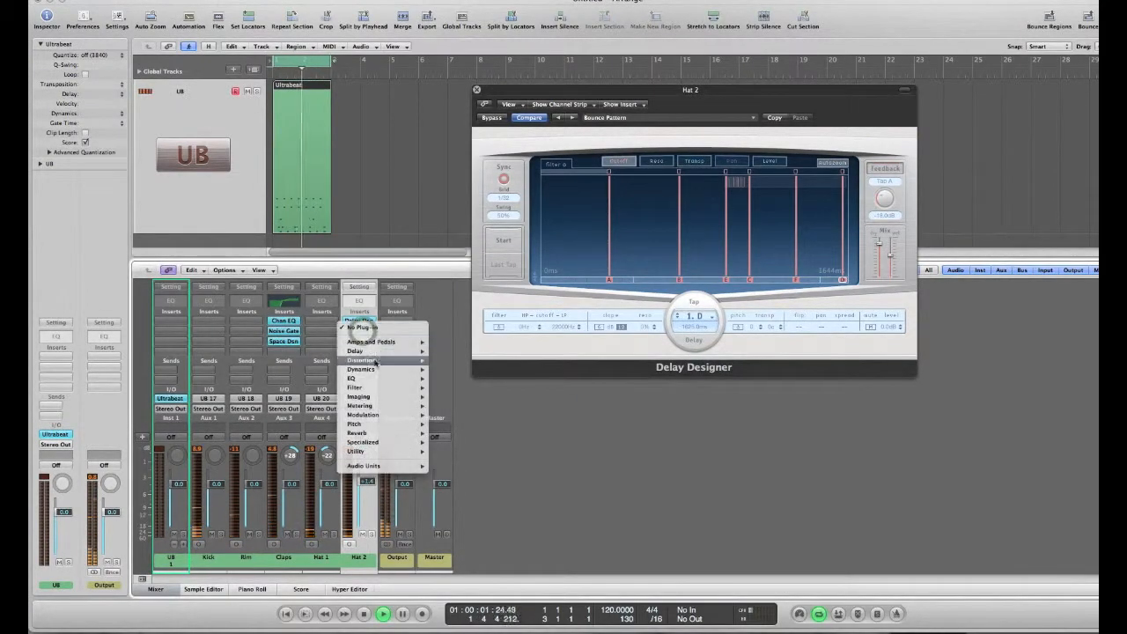
pyautogui.moveTo(365, 369)
pyautogui.moveTo(476, 378)
pyautogui.click(534, 379)
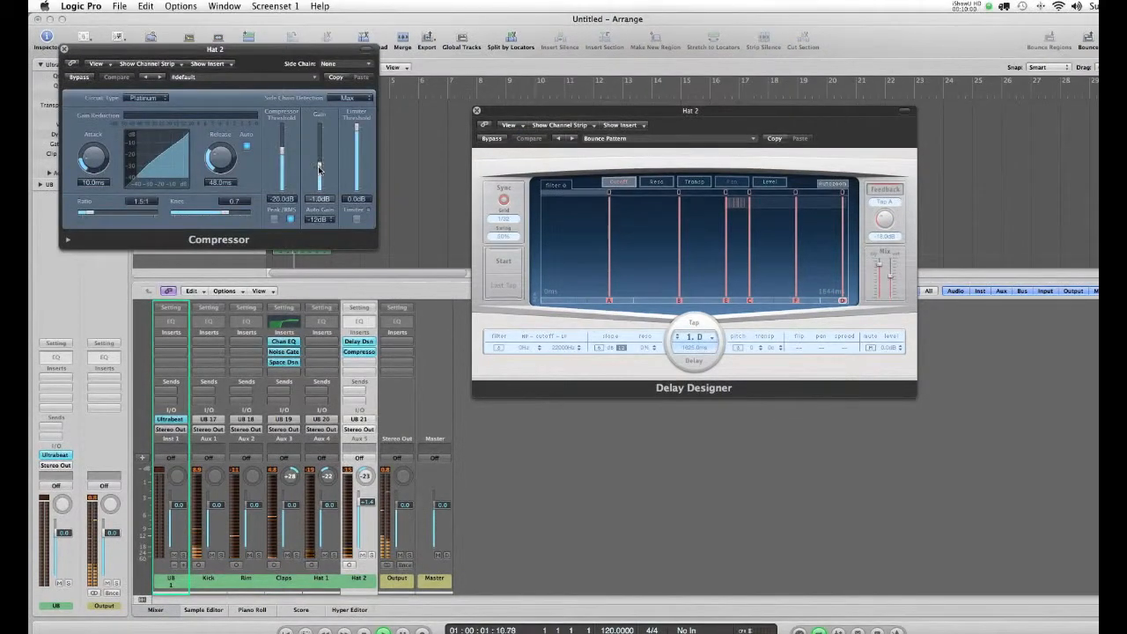
pyautogui.moveTo(319, 168); pyautogui.dragTo(321, 164)
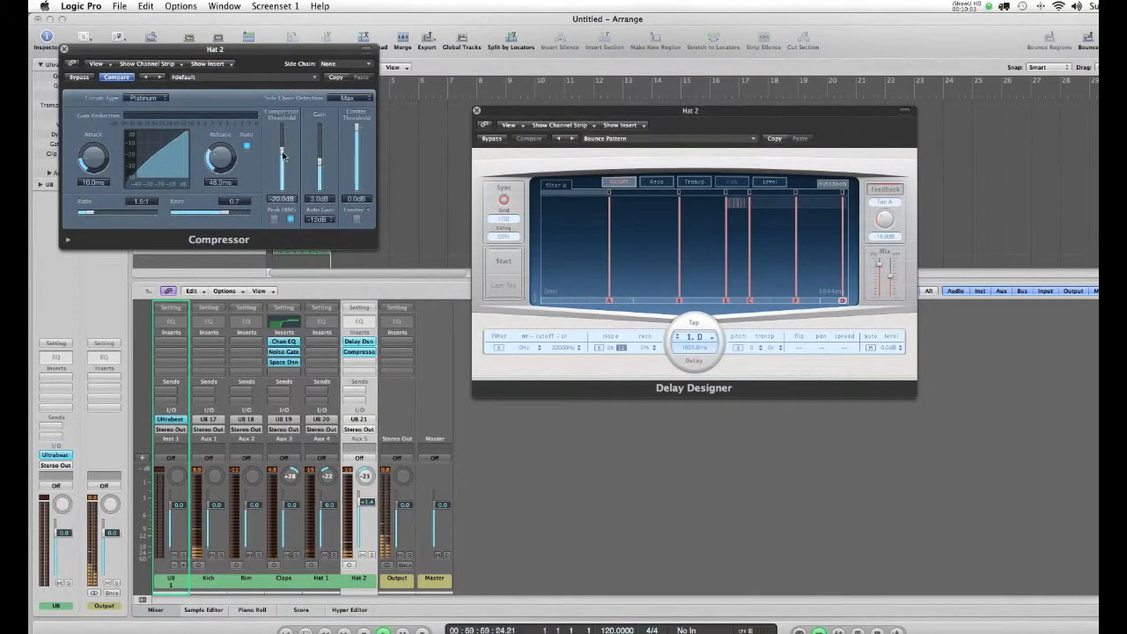
# Set the Hat 2 Compressor's ratio to 2.7:1 and threshold to -34.0 dB, and lower the Hat 2 volume fader slightly.
pyautogui.moveTo(91, 214); pyautogui.dragTo(104, 217)
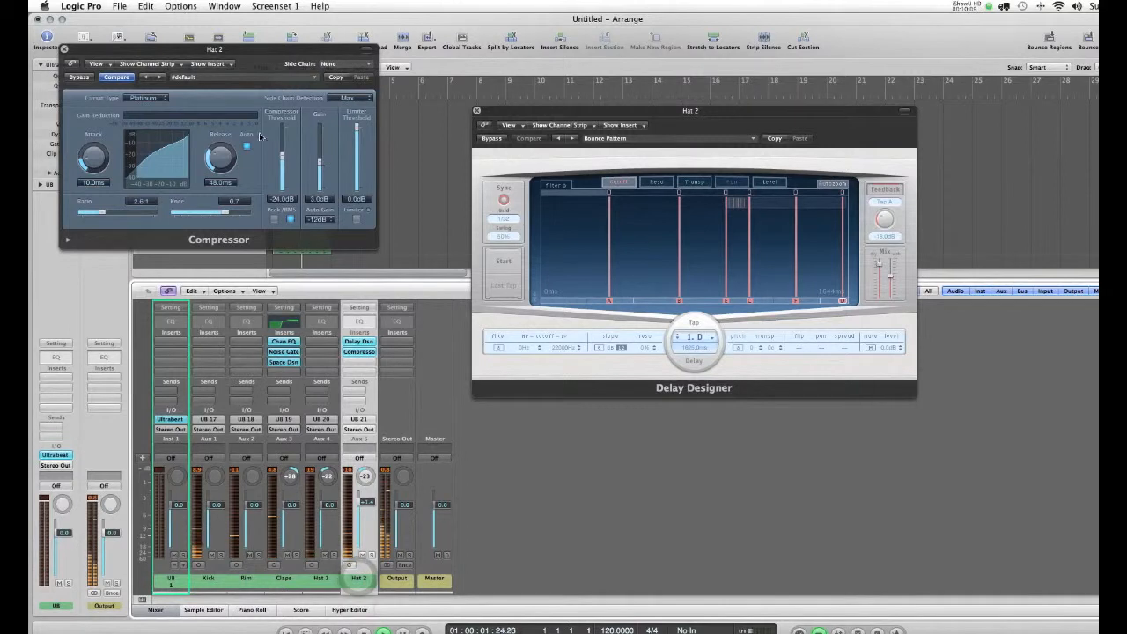
pyautogui.moveTo(281, 157); pyautogui.dragTo(282, 170)
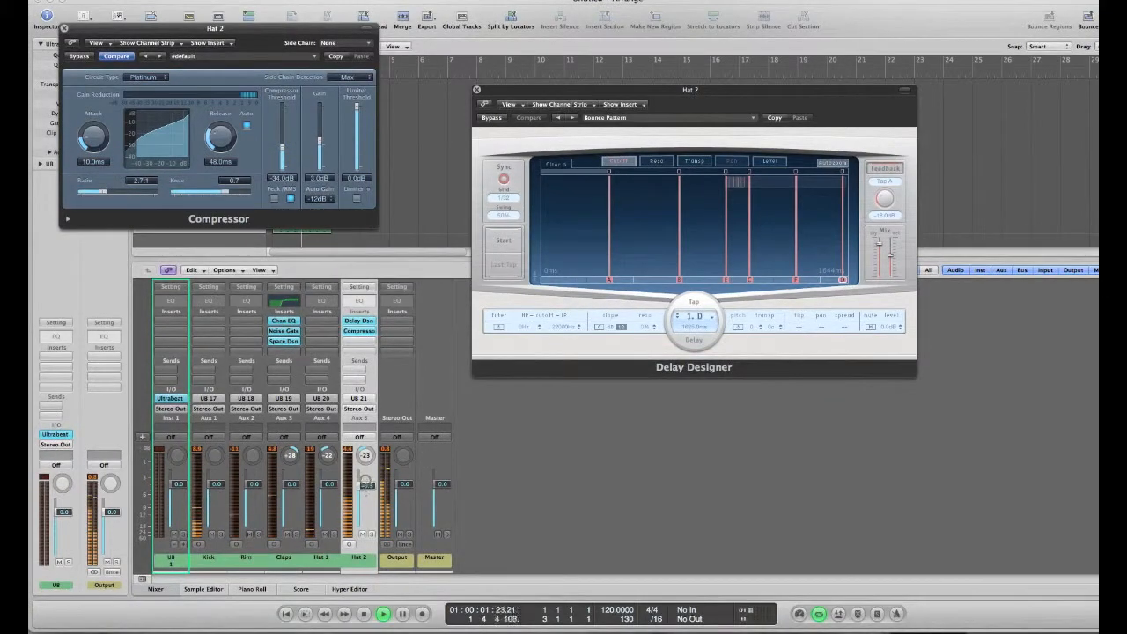
pyautogui.moveTo(366, 487); pyautogui.dragTo(365, 501)
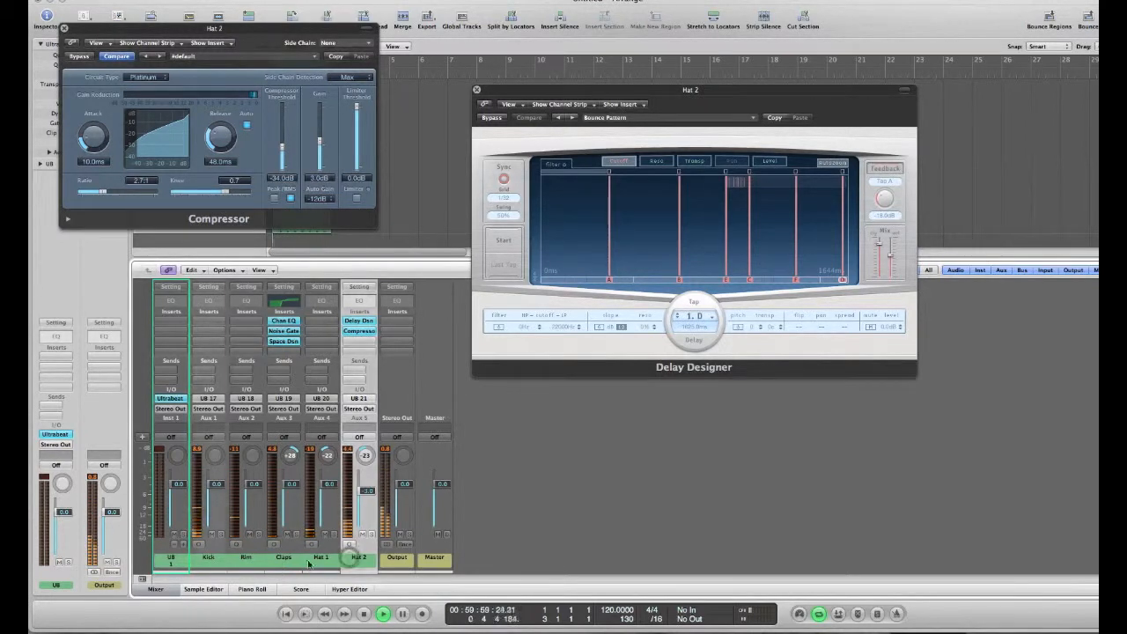
# Go through the Kick, Rim, Claps, Hat 1 and Hat 2 channels in turn while the processed loop plays.
pyautogui.click(212, 560)
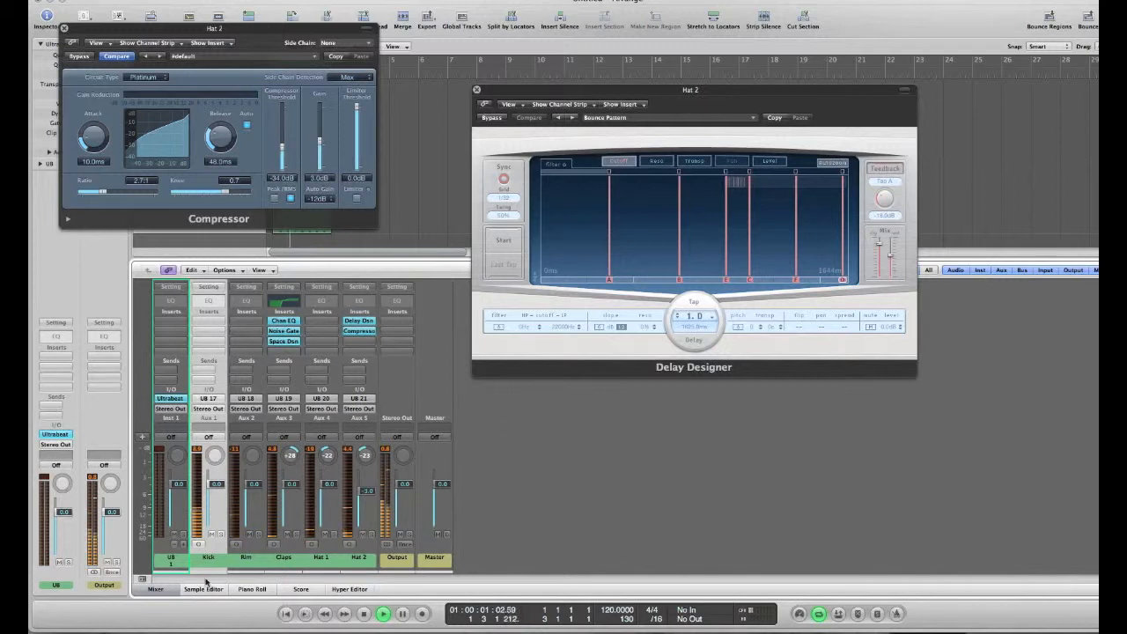
pyautogui.click(246, 560)
pyautogui.click(284, 560)
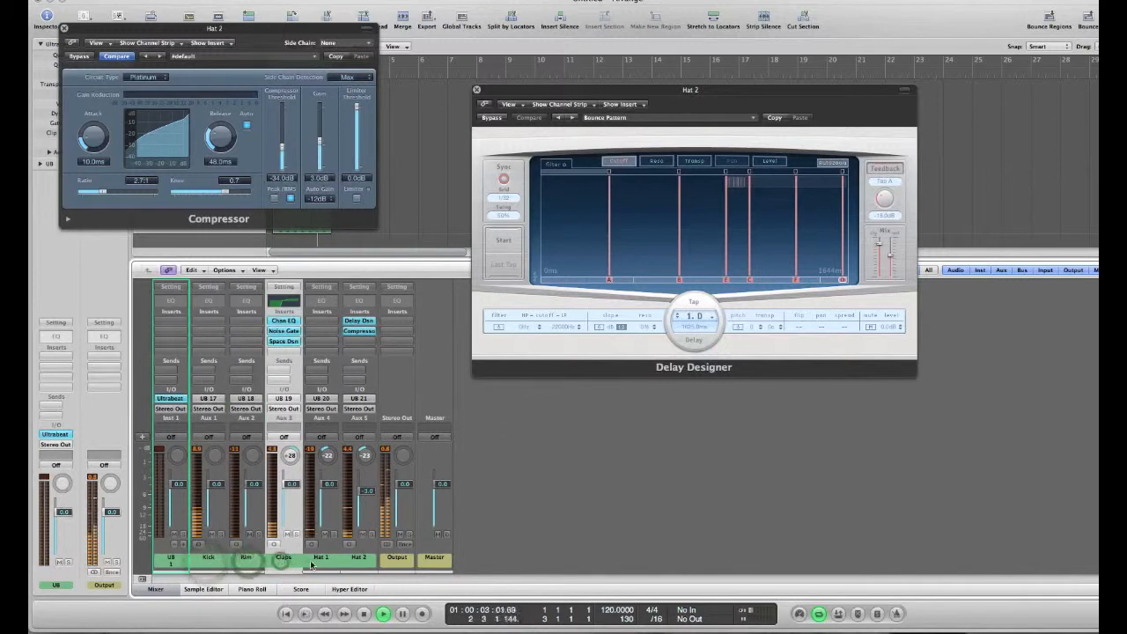
pyautogui.click(321, 560)
pyautogui.click(355, 563)
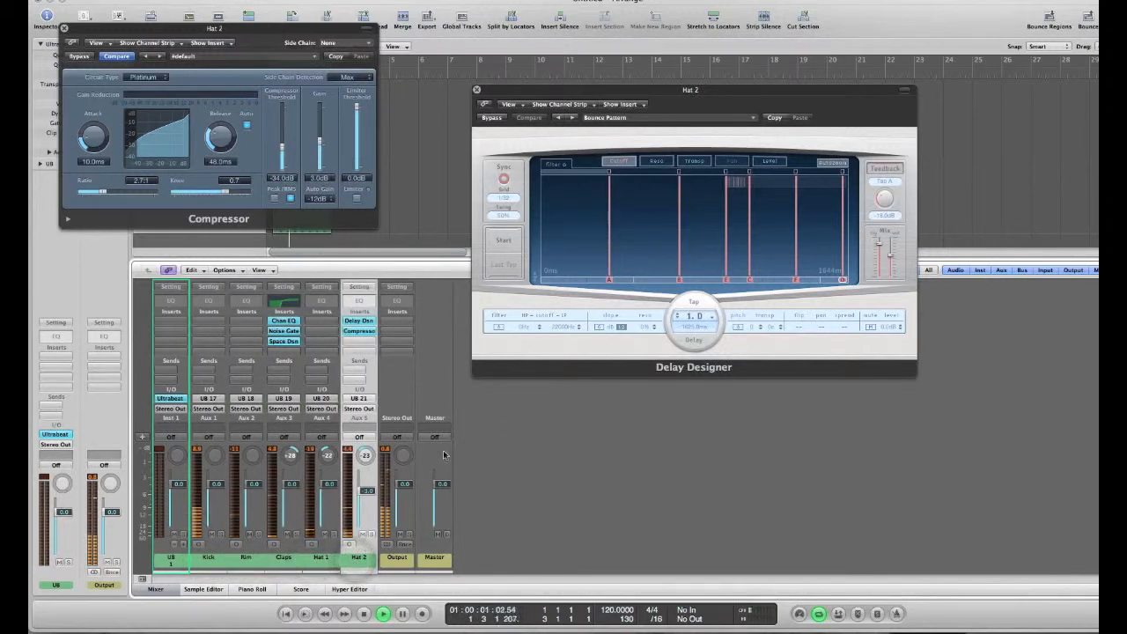